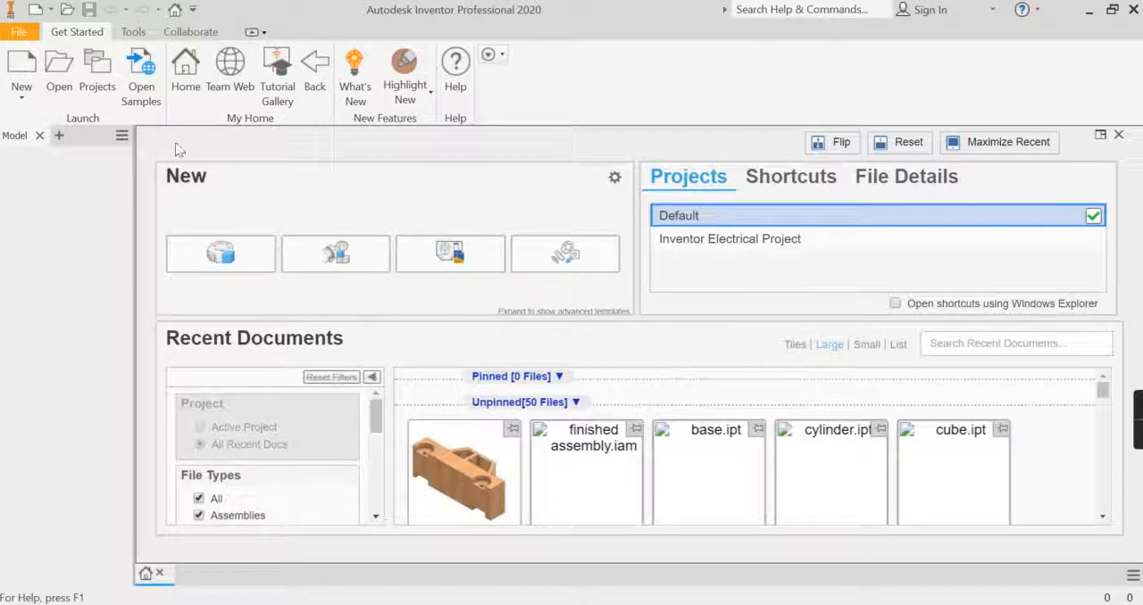
- Create a new part from the metric Standard (mm).ipt template and start a 2D sketch on the front XY plane
{"action": "left_click", "coordinate": [27, 64]}
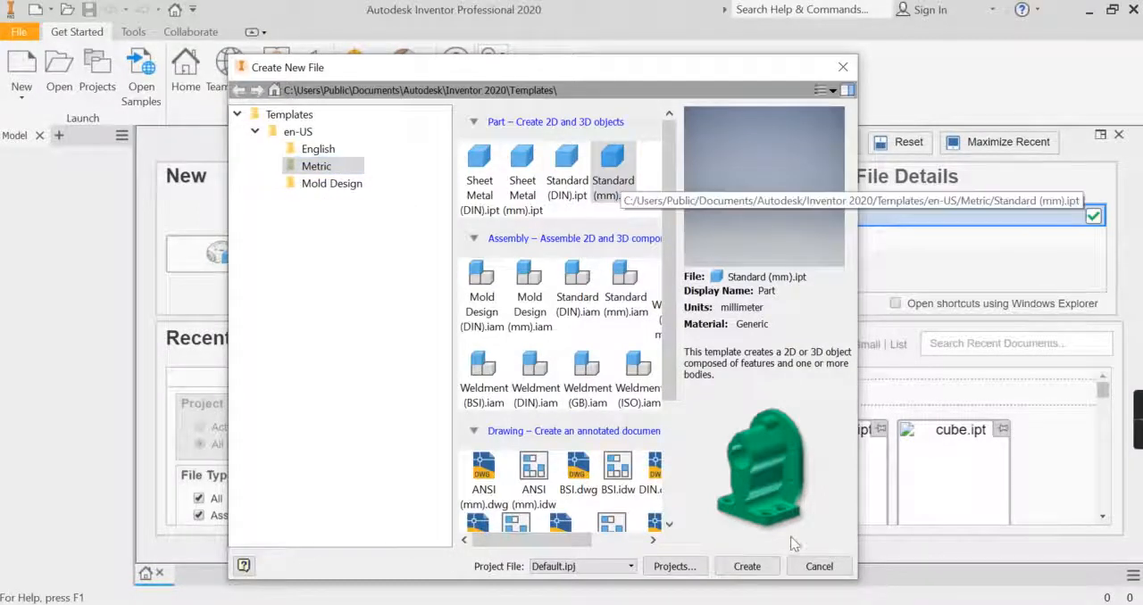
{"action": "left_click", "coordinate": [747, 566]}
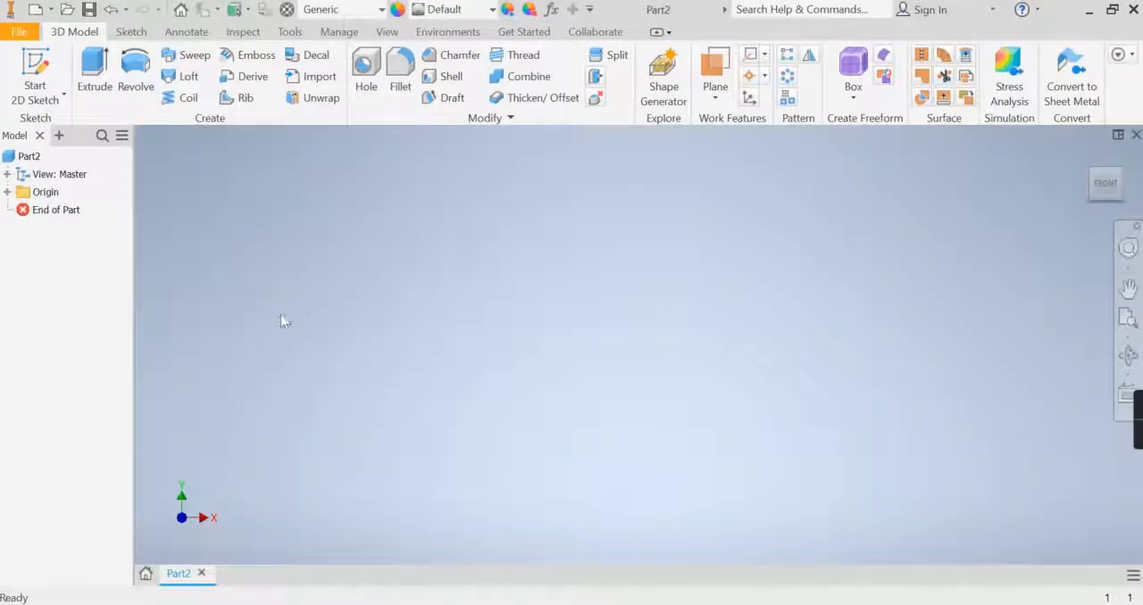
{"action": "left_click", "coordinate": [35, 68]}
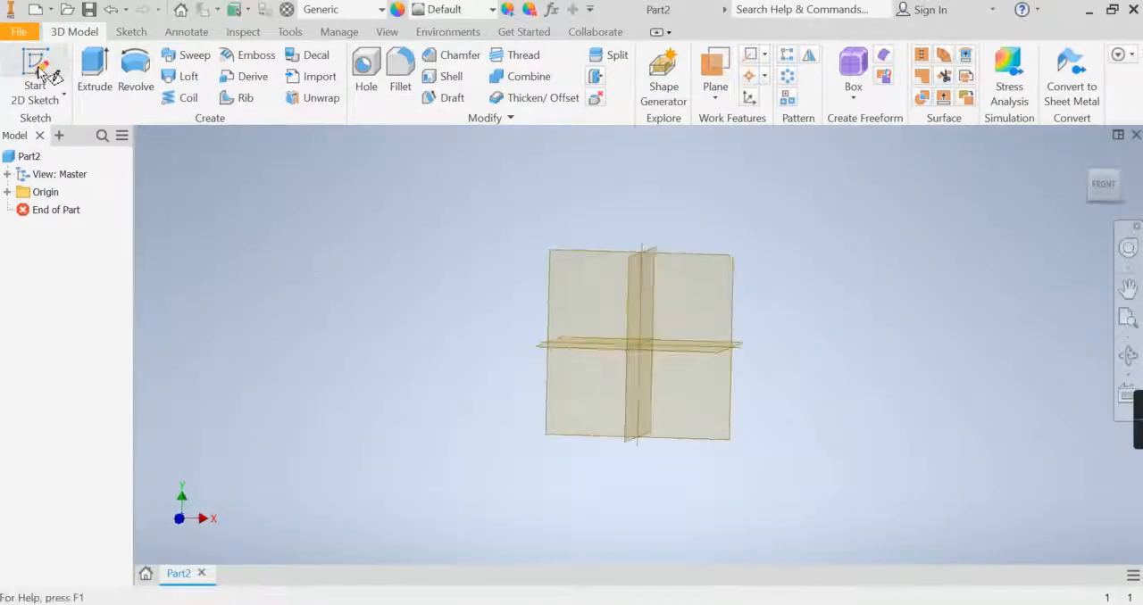
{"action": "left_click", "coordinate": [702, 329]}
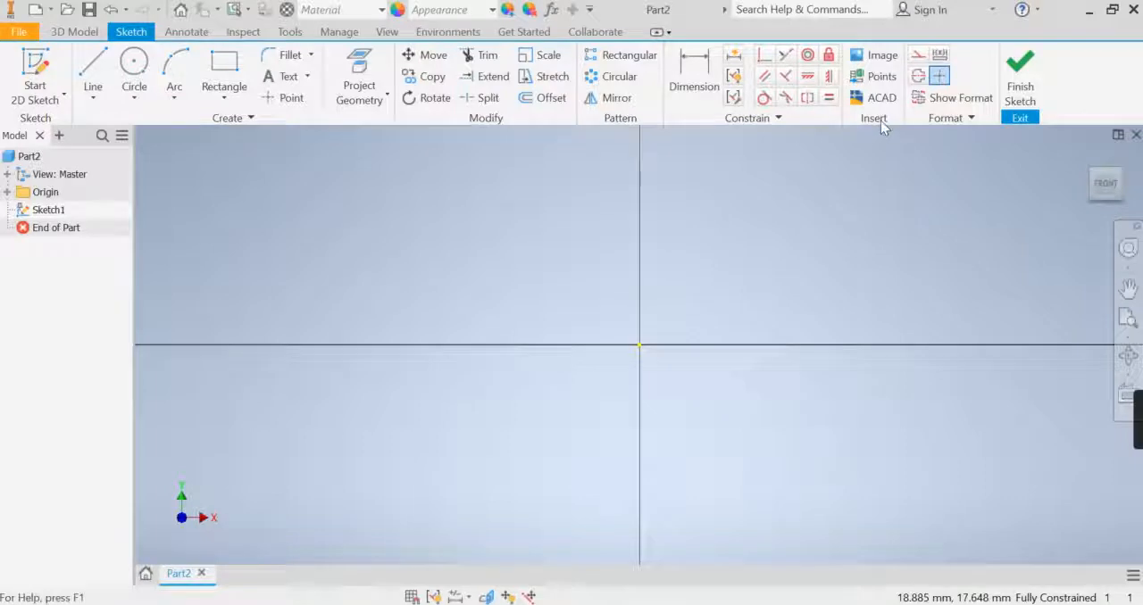
- Insert the side-view photo of the red sports car from the toy car folder into the sketch as a tracing reference
{"action": "left_click", "coordinate": [882, 59]}
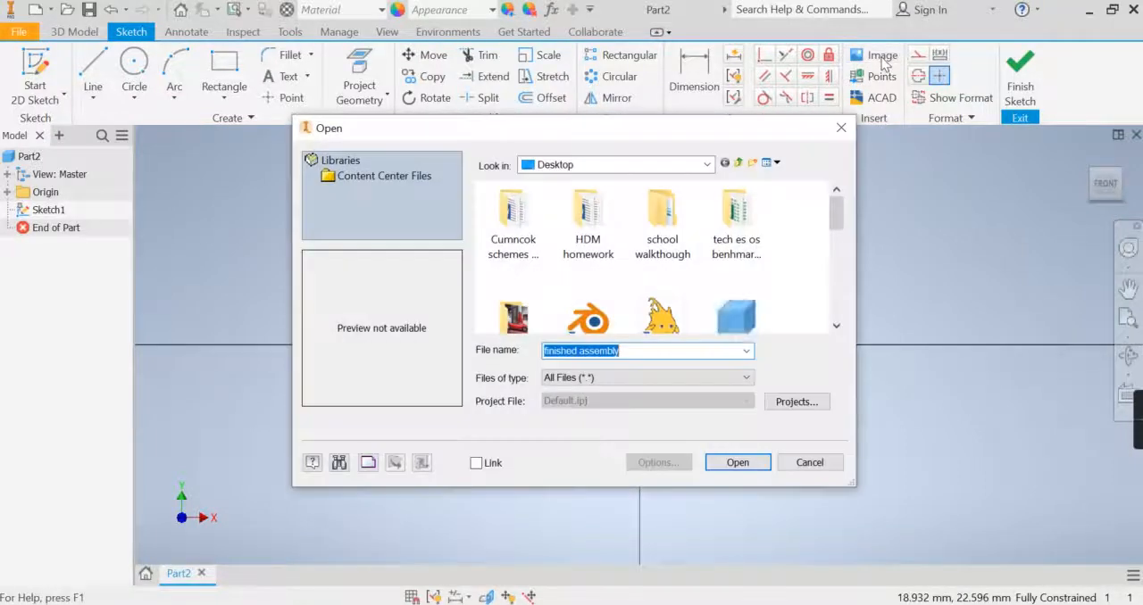
{"action": "scroll", "coordinate": [603, 272], "scroll_direction": "down", "scroll_amount": 1}
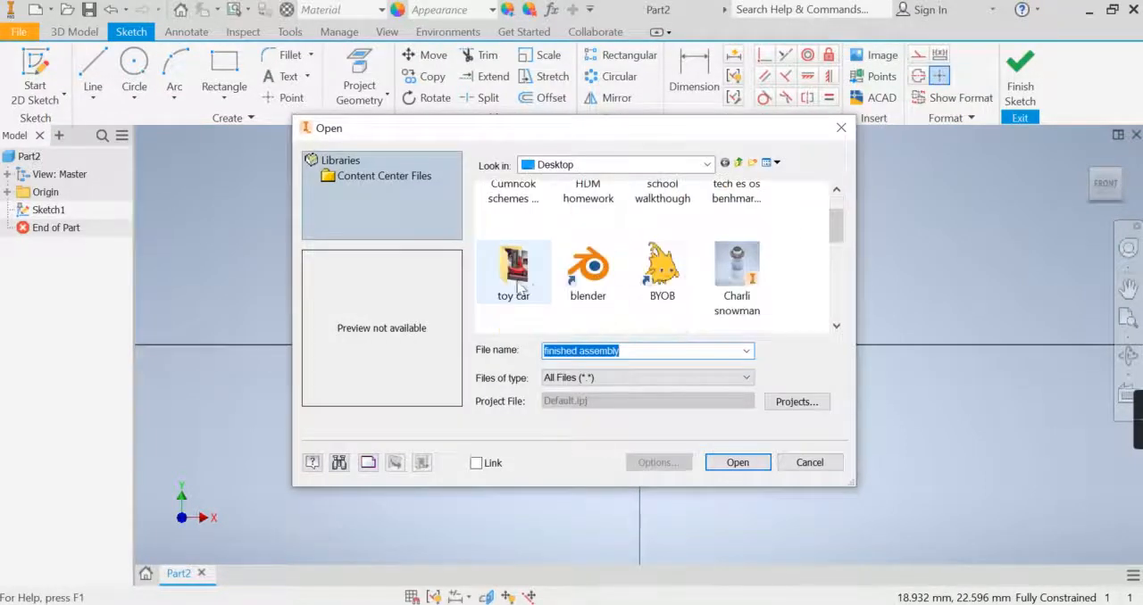
{"action": "double_click", "coordinate": [515, 268]}
{"action": "left_click", "coordinate": [543, 250]}
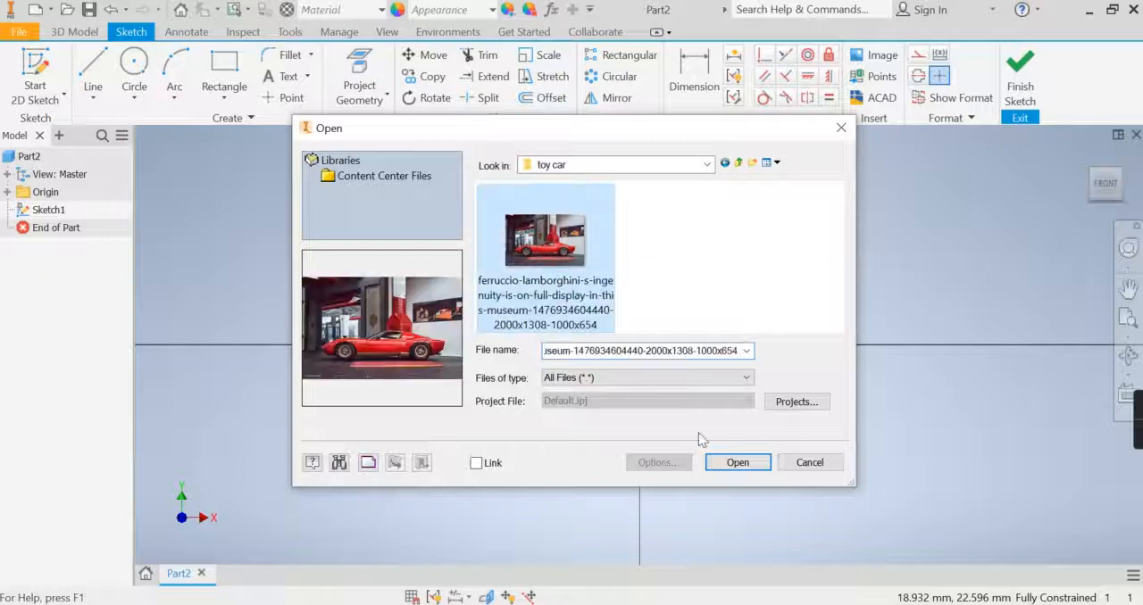
{"action": "left_click", "coordinate": [734, 461]}
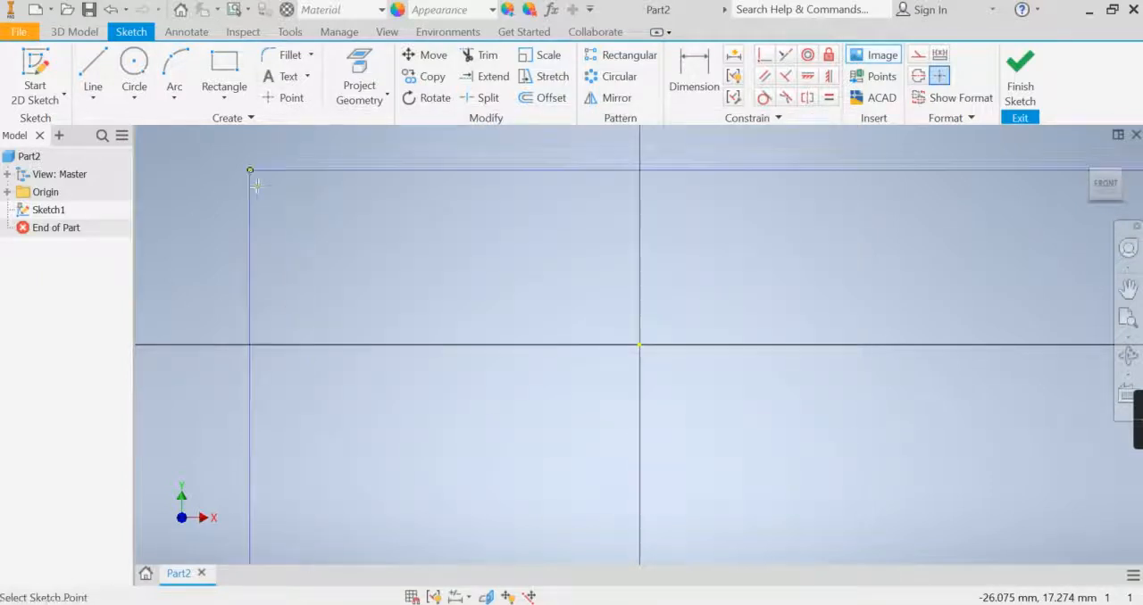
{"action": "left_click", "coordinate": [257, 185]}
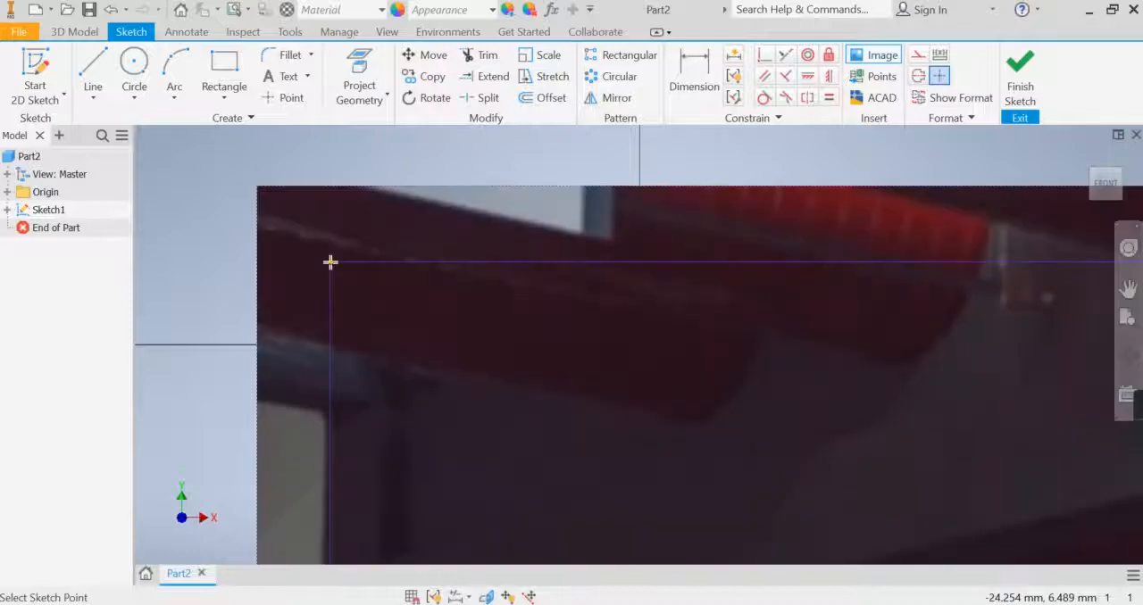
{"action": "key", "text": "Escape"}
{"action": "scroll", "coordinate": [367, 304], "scroll_direction": "up", "scroll_amount": 5}
{"action": "middle_click_drag", "start_coordinate": [432, 341], "coordinate": [262, 242]}
{"action": "scroll", "coordinate": [482, 370], "scroll_direction": "up", "scroll_amount": 5}
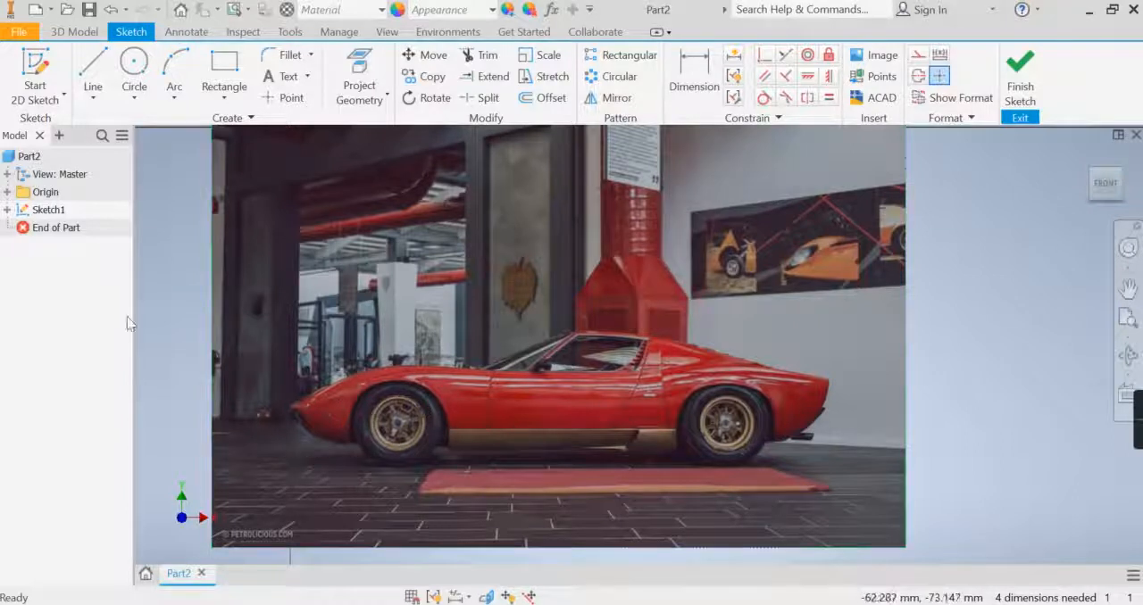
- Trace the car's nose with two three-point arcs, from the lower front bumper to the tip and up to the front fender
{"action": "left_click", "coordinate": [174, 71]}
{"action": "left_click", "coordinate": [349, 445]}
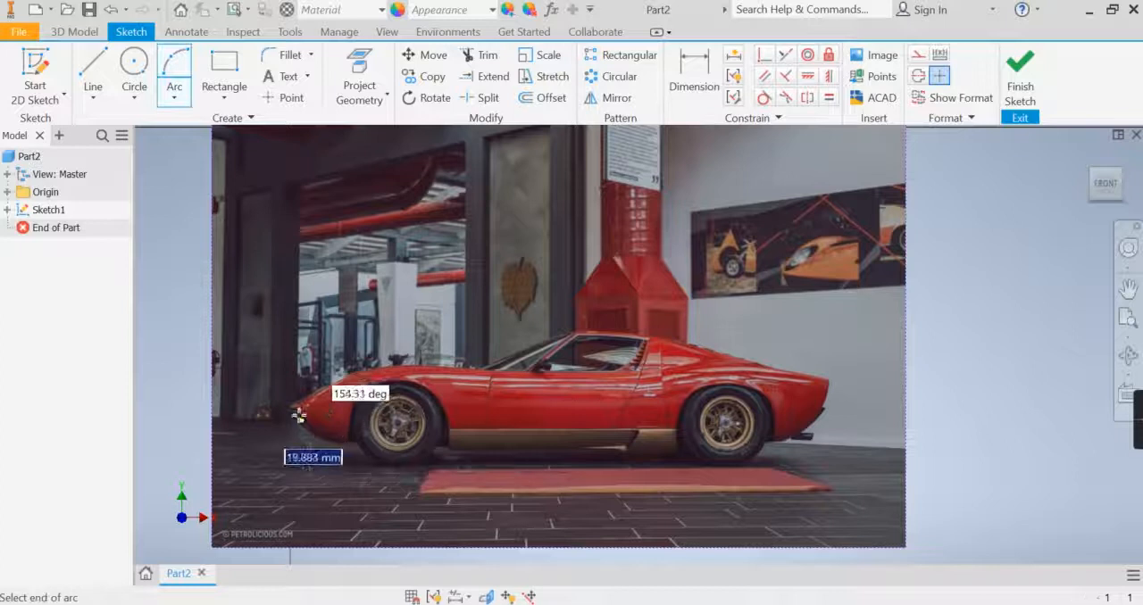
{"action": "left_click", "coordinate": [302, 416]}
{"action": "left_click", "coordinate": [304, 424]}
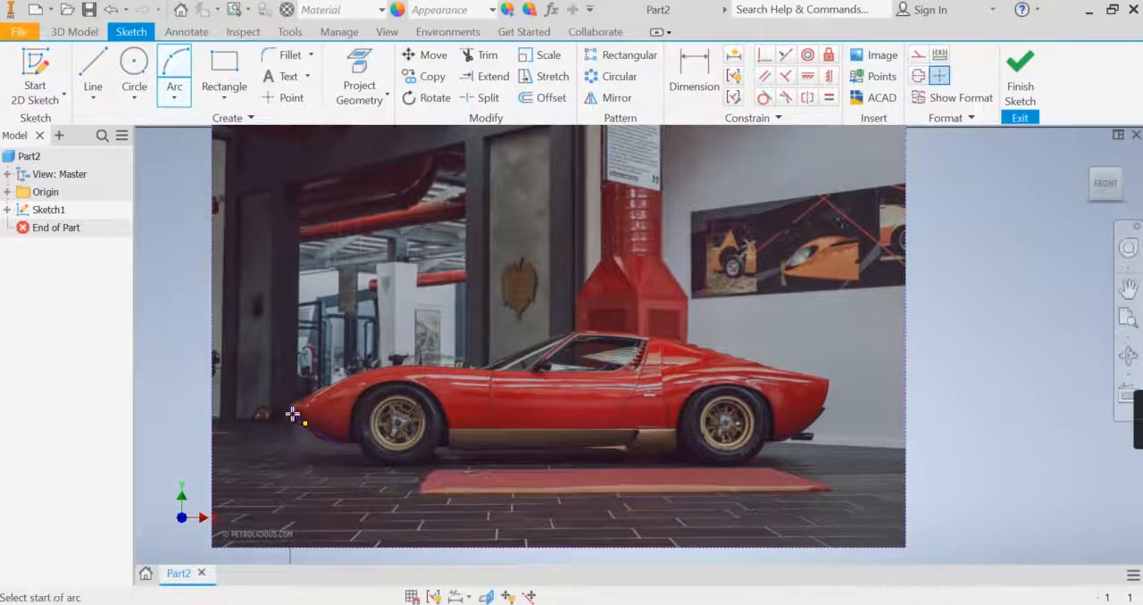
{"action": "left_click", "coordinate": [291, 408]}
{"action": "left_click", "coordinate": [362, 374]}
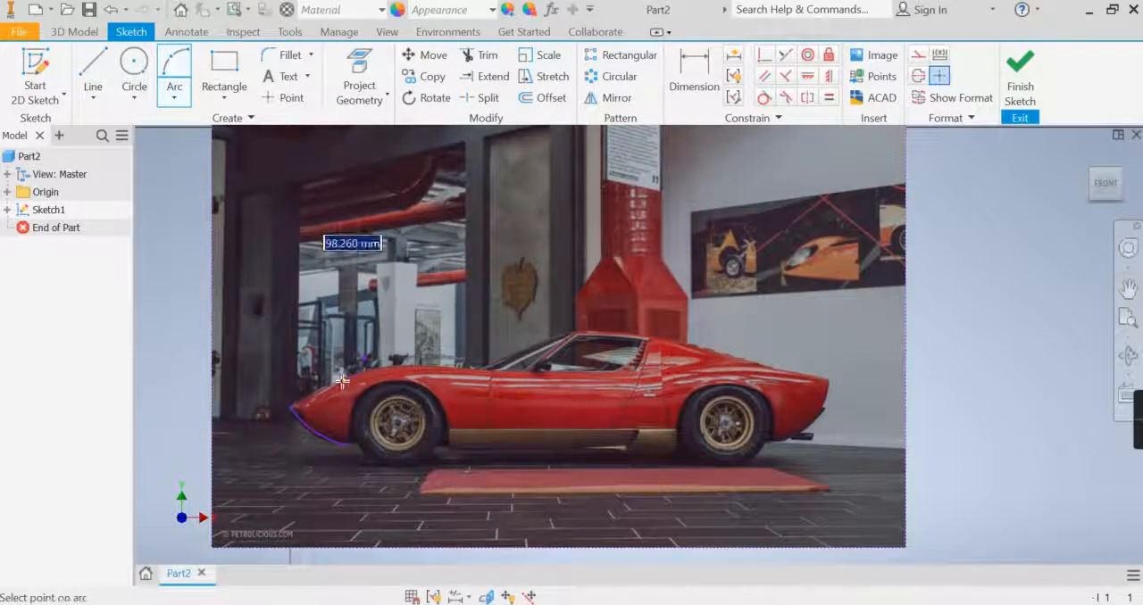
{"action": "left_click", "coordinate": [330, 384]}
- Continue the outline with a three-point arc over the top of the front fender above the front wheel
{"action": "left_click", "coordinate": [365, 374]}
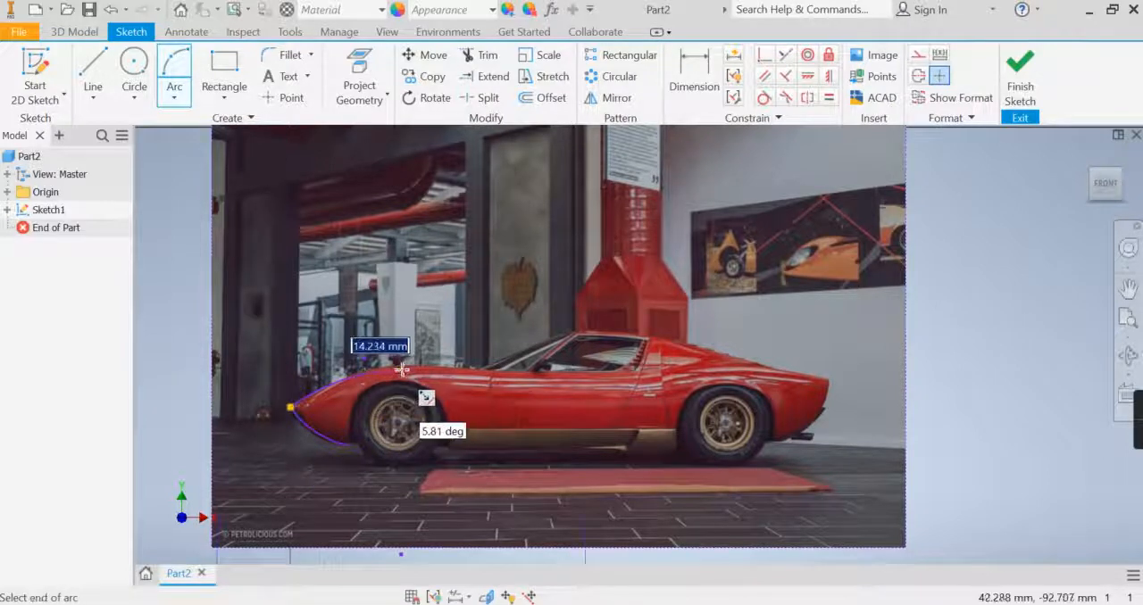
{"action": "scroll", "coordinate": [403, 368], "scroll_direction": "up", "scroll_amount": 3}
{"action": "left_click", "coordinate": [332, 361]}
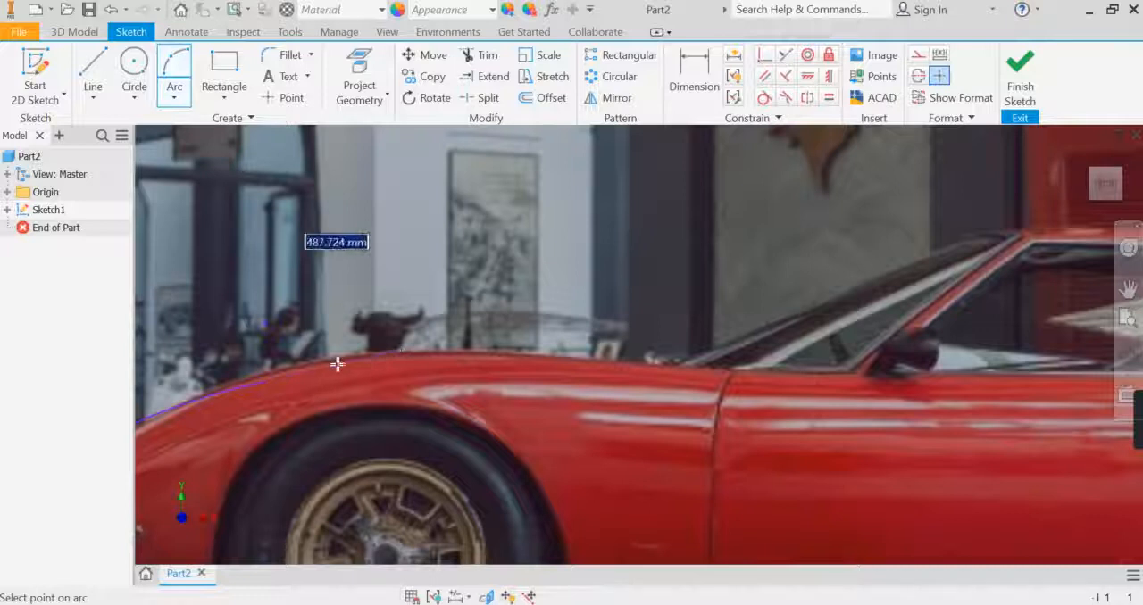
{"action": "left_click", "coordinate": [320, 365]}
{"action": "scroll", "coordinate": [428, 403], "scroll_direction": "down", "scroll_amount": 3}
{"action": "middle_click_drag", "start_coordinate": [428, 402], "coordinate": [280, 409]}
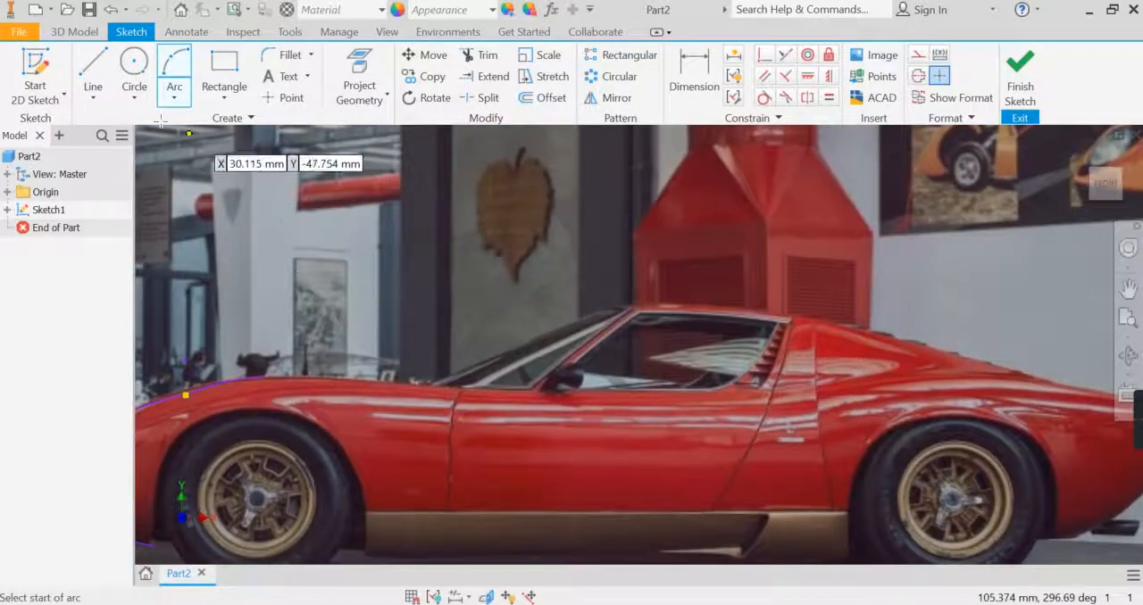
- Draw a straight line from the end of the fender arc along the hood to the base of the windshield
{"action": "left_click", "coordinate": [94, 73]}
{"action": "left_click", "coordinate": [271, 376]}
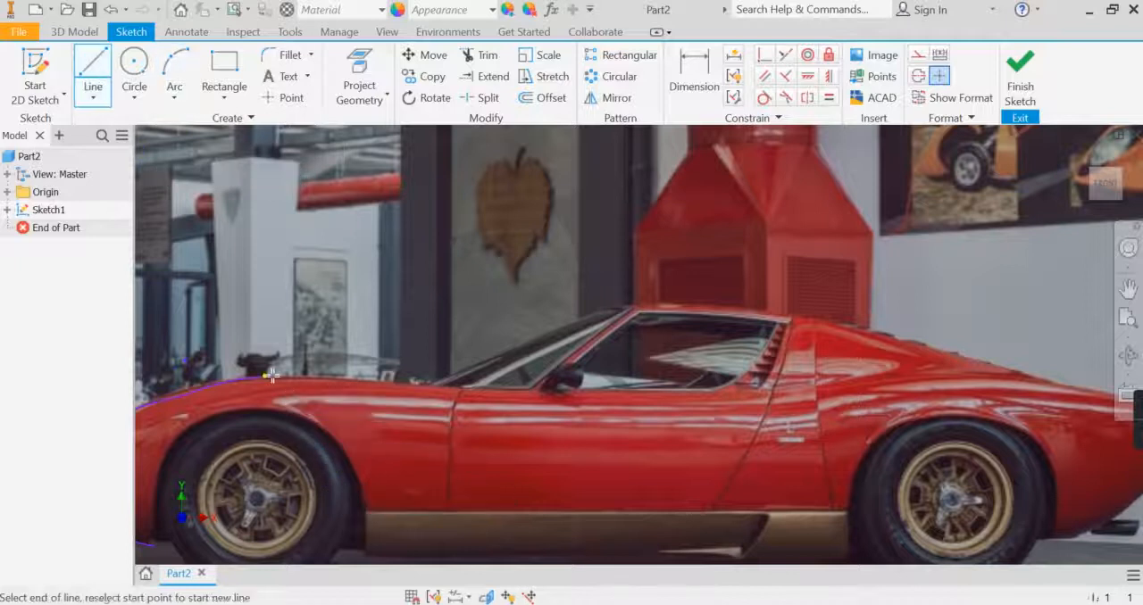
{"action": "left_click", "coordinate": [423, 381]}
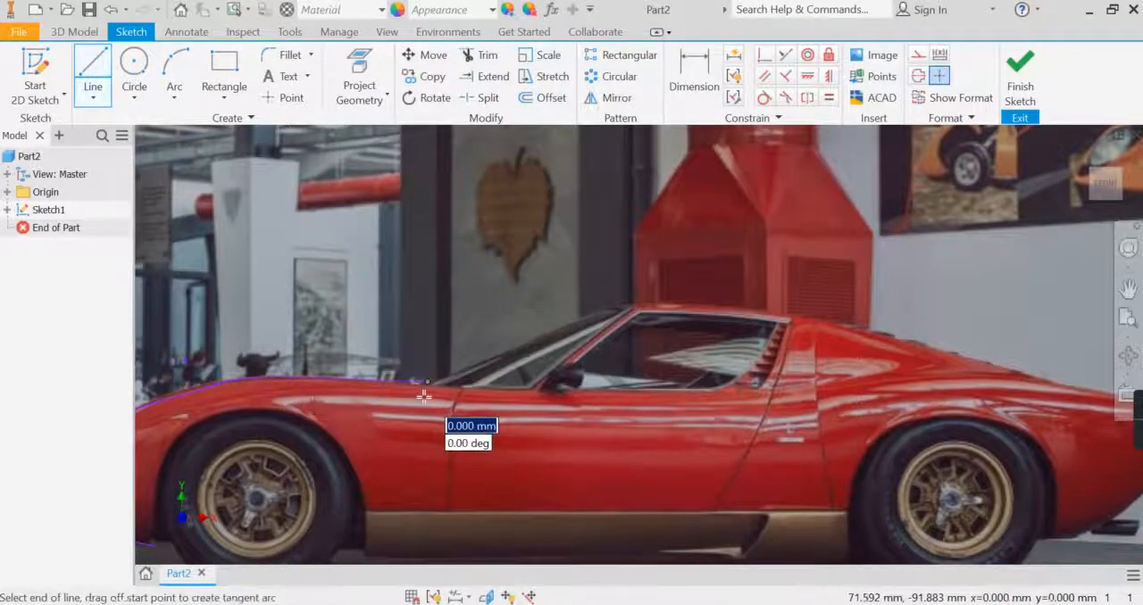
- Start a spline at the end of the hood line and trace it up the windshield and along the front of the roof
{"action": "left_click", "coordinate": [98, 100]}
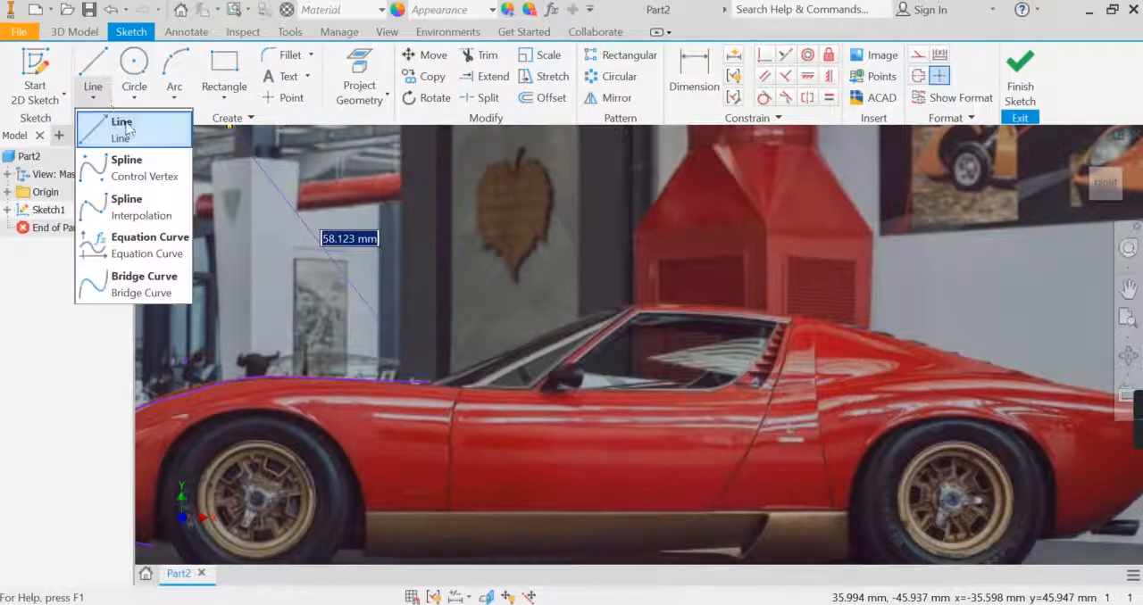
{"action": "left_click", "coordinate": [139, 175]}
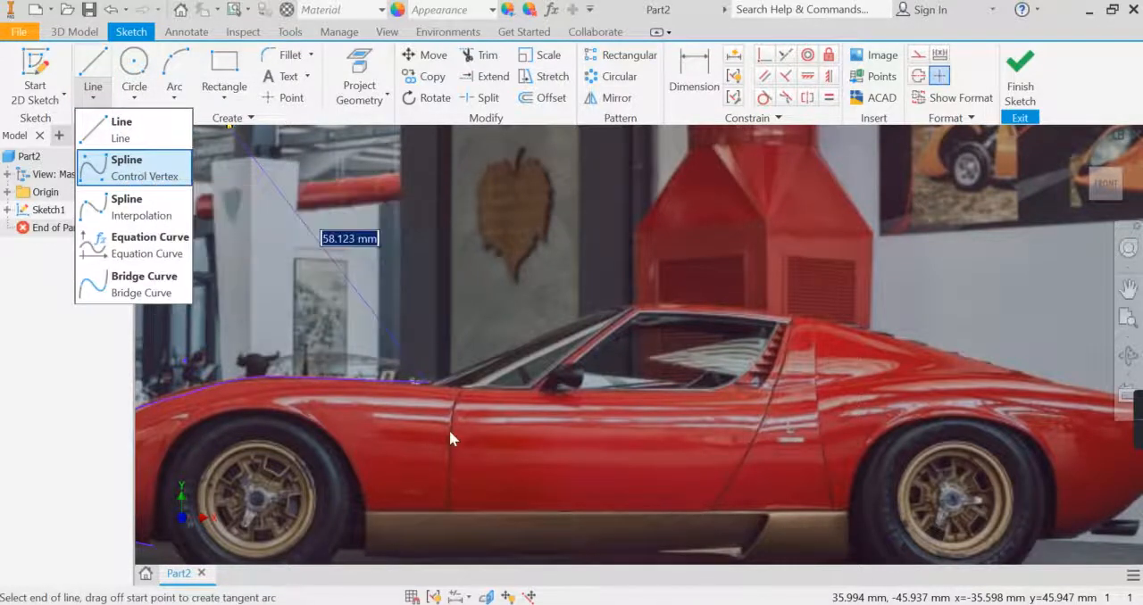
{"action": "left_click", "coordinate": [426, 382]}
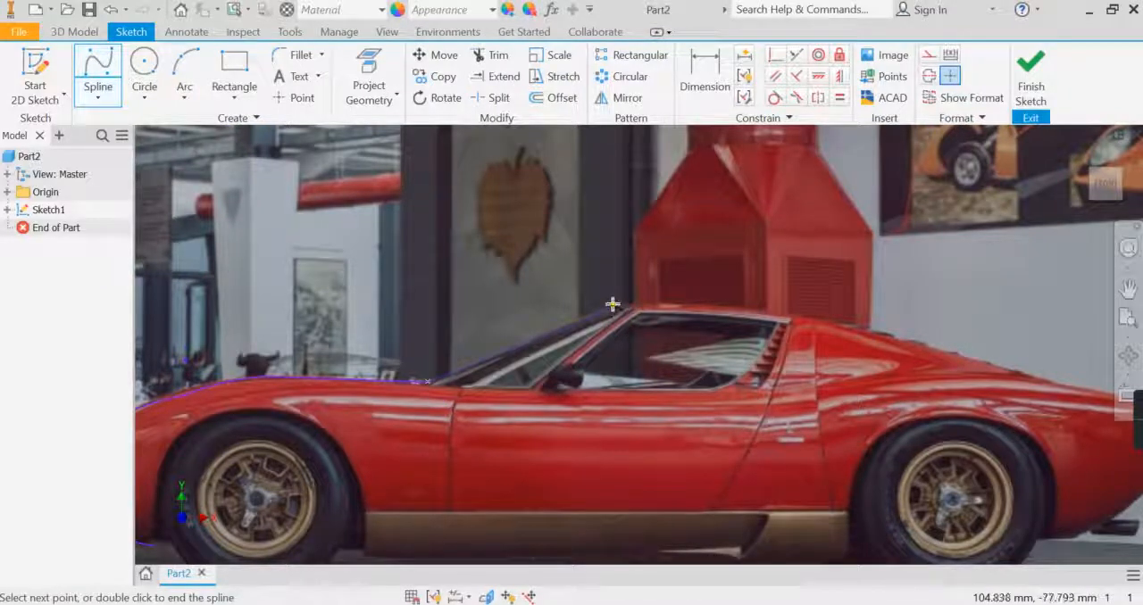
{"action": "left_click", "coordinate": [612, 304]}
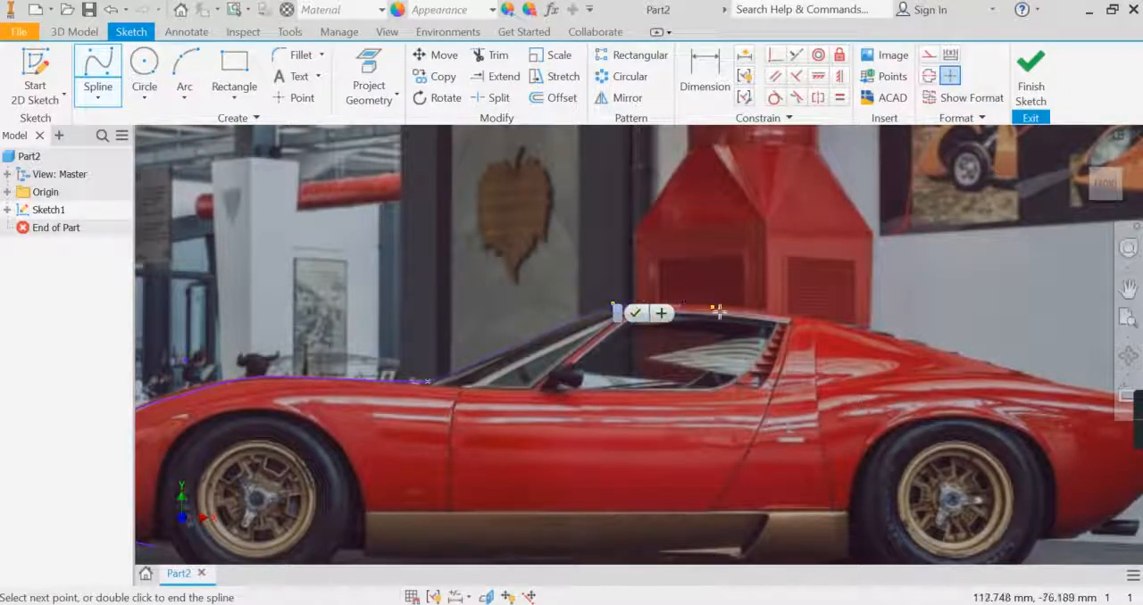
{"action": "scroll", "coordinate": [676, 306], "scroll_direction": "up", "scroll_amount": 3}
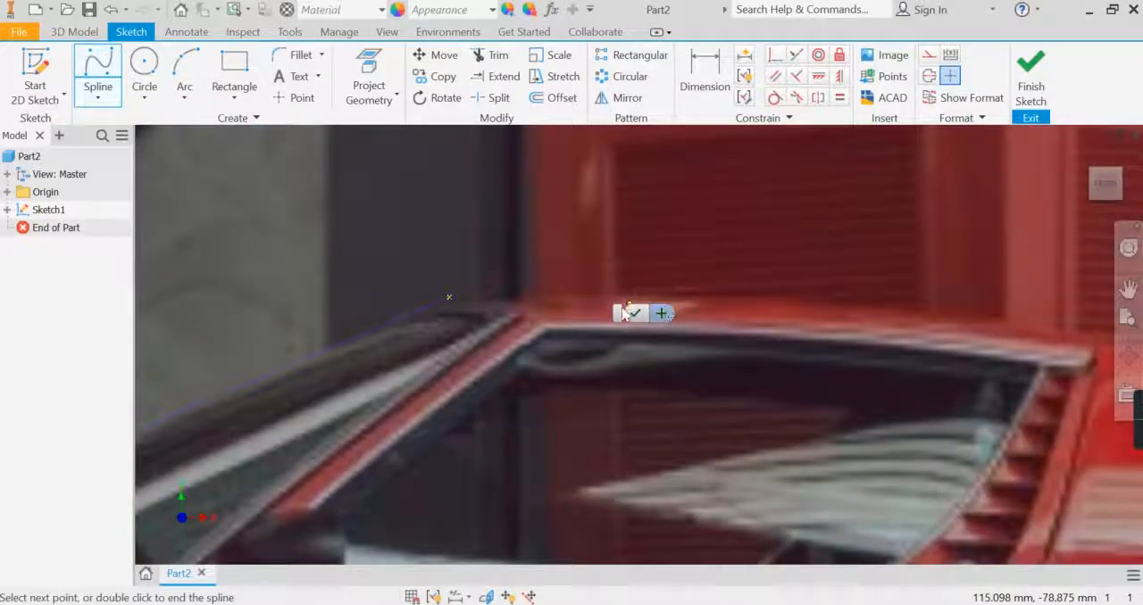
{"action": "left_click", "coordinate": [504, 298]}
{"action": "left_click", "coordinate": [594, 296]}
{"action": "left_click", "coordinate": [705, 296]}
{"action": "left_click", "coordinate": [852, 310]}
{"action": "middle_click_drag", "start_coordinate": [852, 310], "coordinate": [553, 342]}
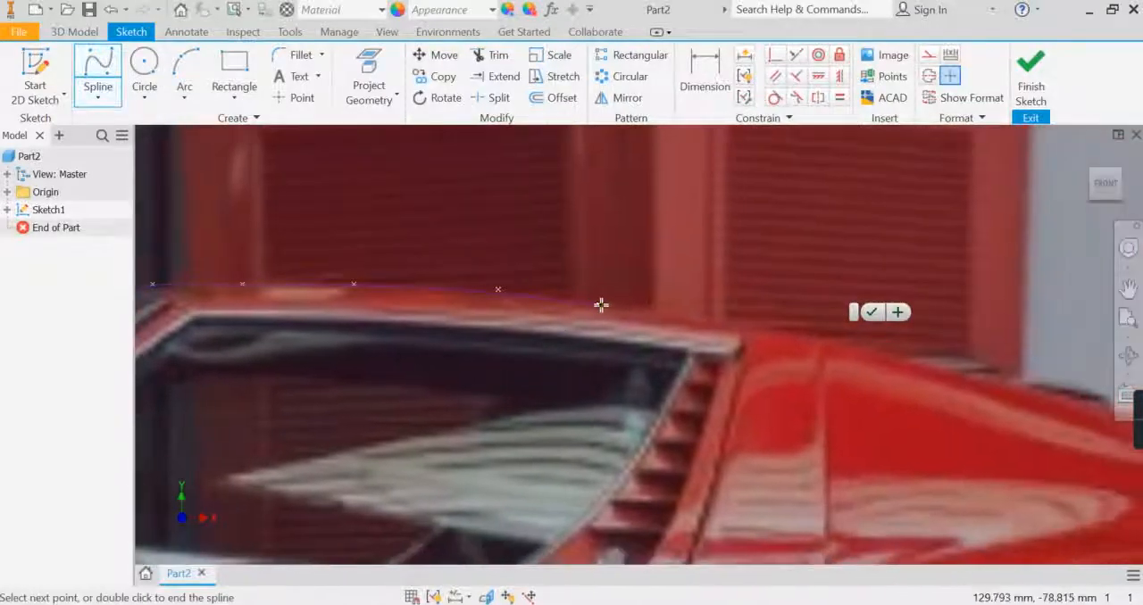
- Continue the spline down the rear roofline and end it on the rear deck above the back wheel
{"action": "left_click", "coordinate": [602, 304]}
{"action": "left_click", "coordinate": [728, 325]}
{"action": "left_click", "coordinate": [816, 336]}
{"action": "left_click", "coordinate": [907, 357]}
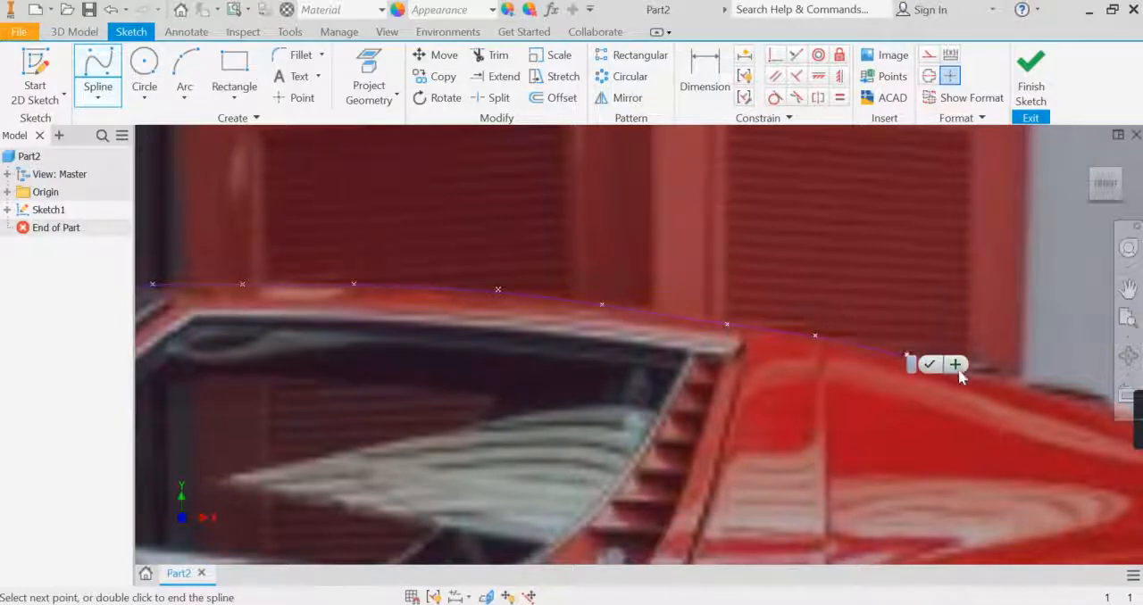
{"action": "left_click", "coordinate": [1046, 394]}
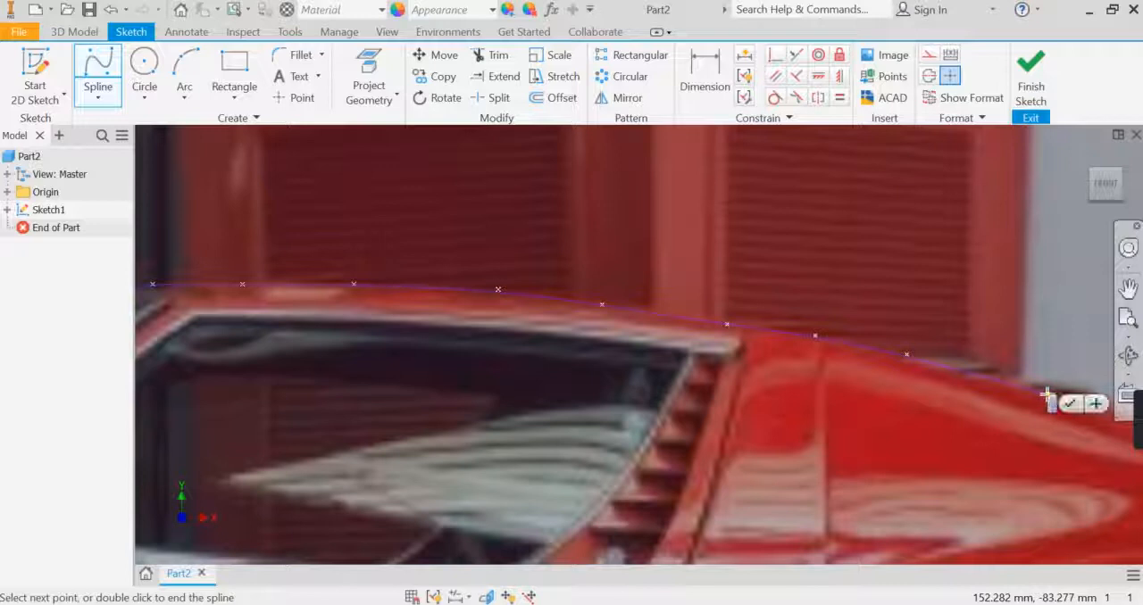
{"action": "middle_click_drag", "start_coordinate": [1043, 395], "coordinate": [300, 311]}
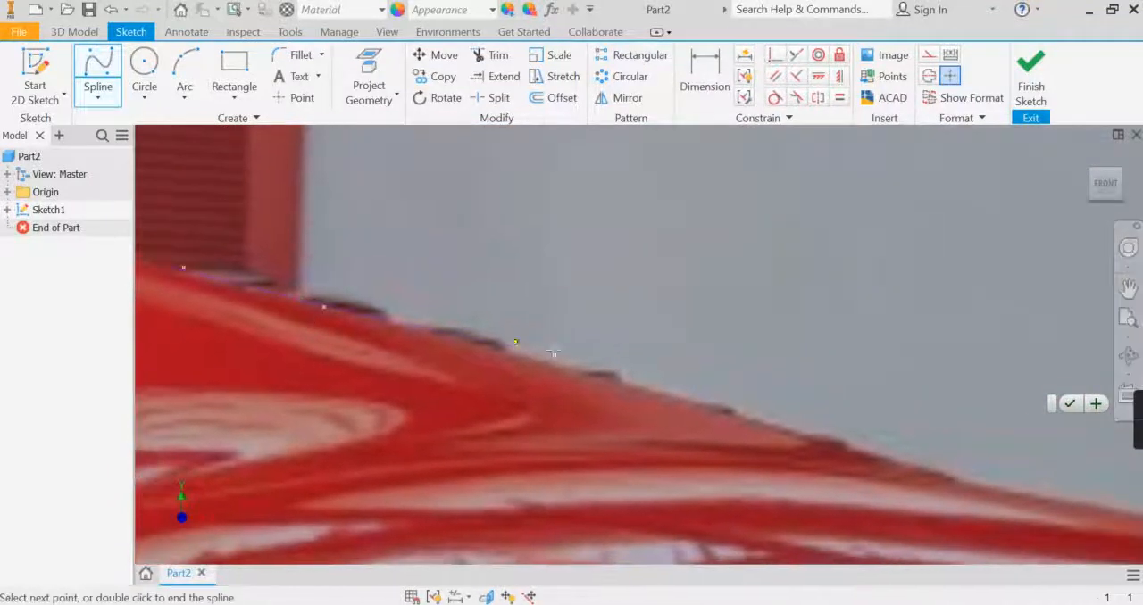
{"action": "left_click", "coordinate": [954, 481]}
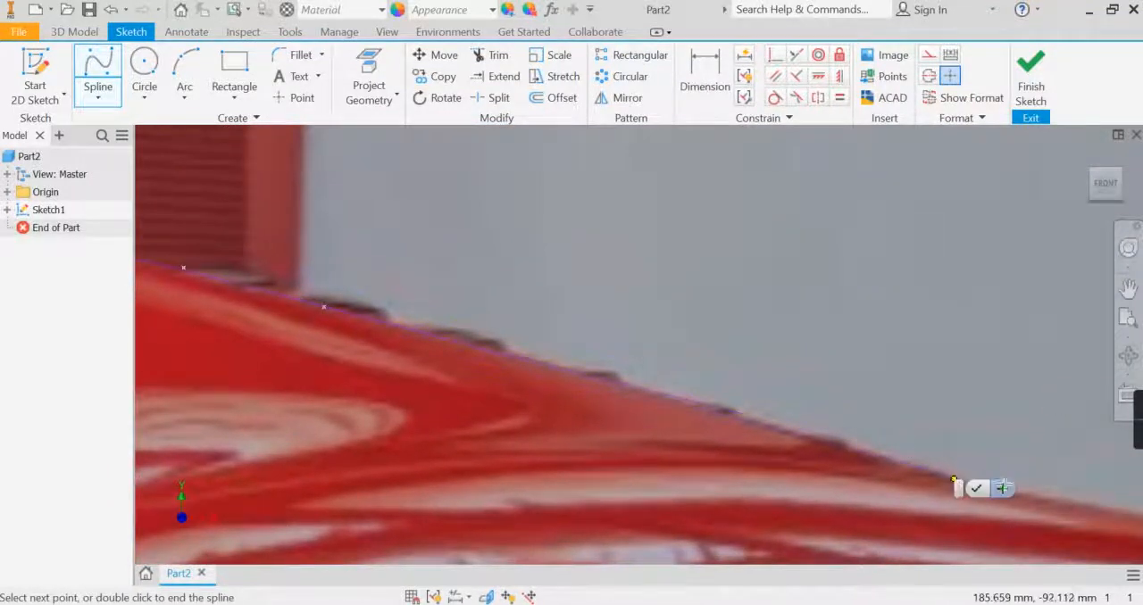
{"action": "middle_click_drag", "start_coordinate": [971, 444], "coordinate": [536, 337]}
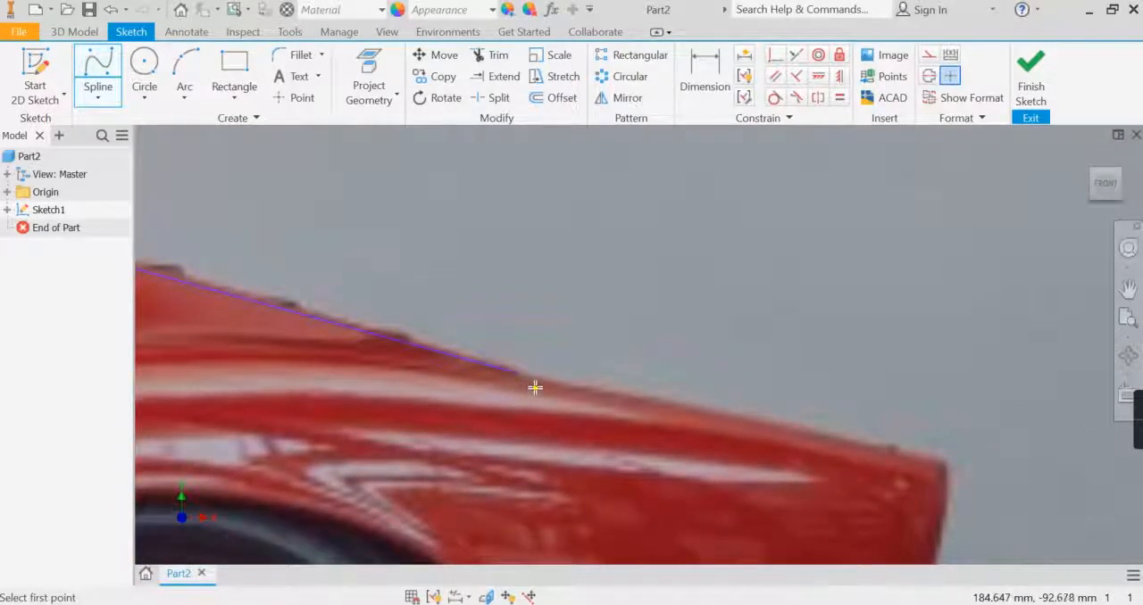
{"action": "left_click", "coordinate": [516, 373]}
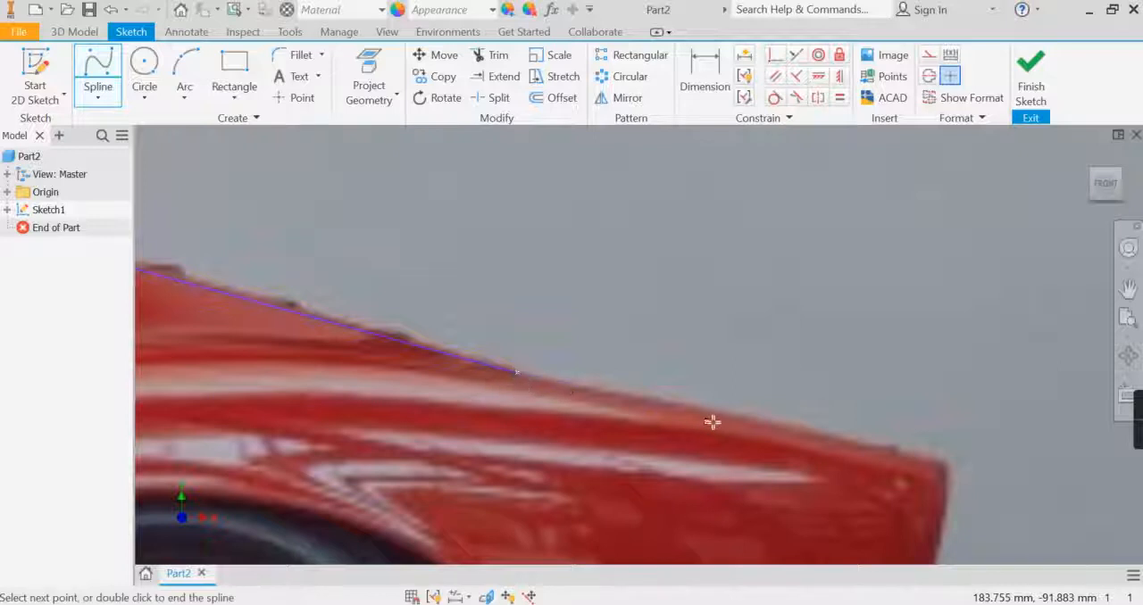
{"action": "left_click", "coordinate": [879, 444]}
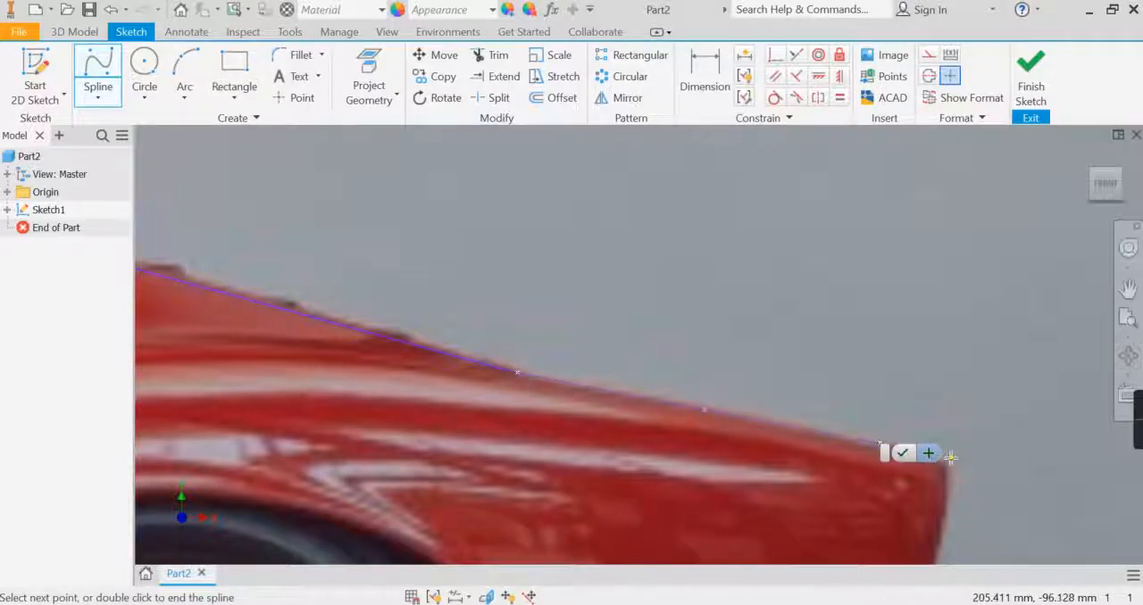
{"action": "left_click", "coordinate": [950, 458]}
{"action": "mouse_move", "coordinate": [934, 503]}
{"action": "middle_mouse_down"}
{"action": "mouse_move", "coordinate": [891, 296]}
{"action": "mouse_move", "coordinate": [887, 308]}
{"action": "middle_mouse_up"}
{"action": "left_click", "coordinate": [885, 392]}
{"action": "middle_click_drag", "start_coordinate": [853, 426], "coordinate": [856, 270]}
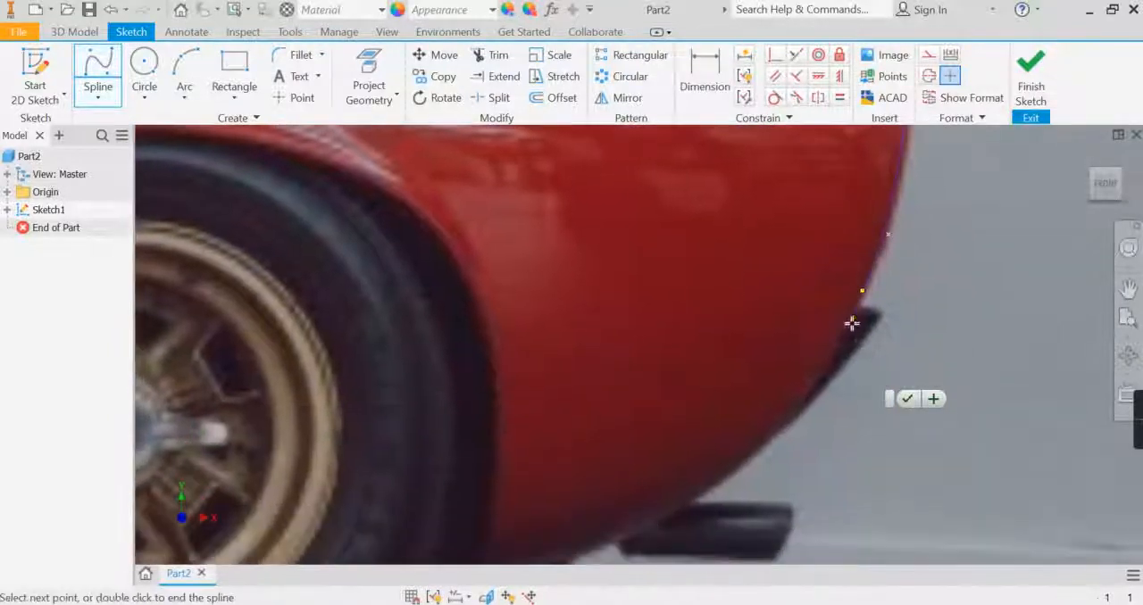
{"action": "left_click", "coordinate": [838, 353]}
{"action": "left_click", "coordinate": [783, 424]}
{"action": "middle_click_drag", "start_coordinate": [783, 423], "coordinate": [842, 339]}
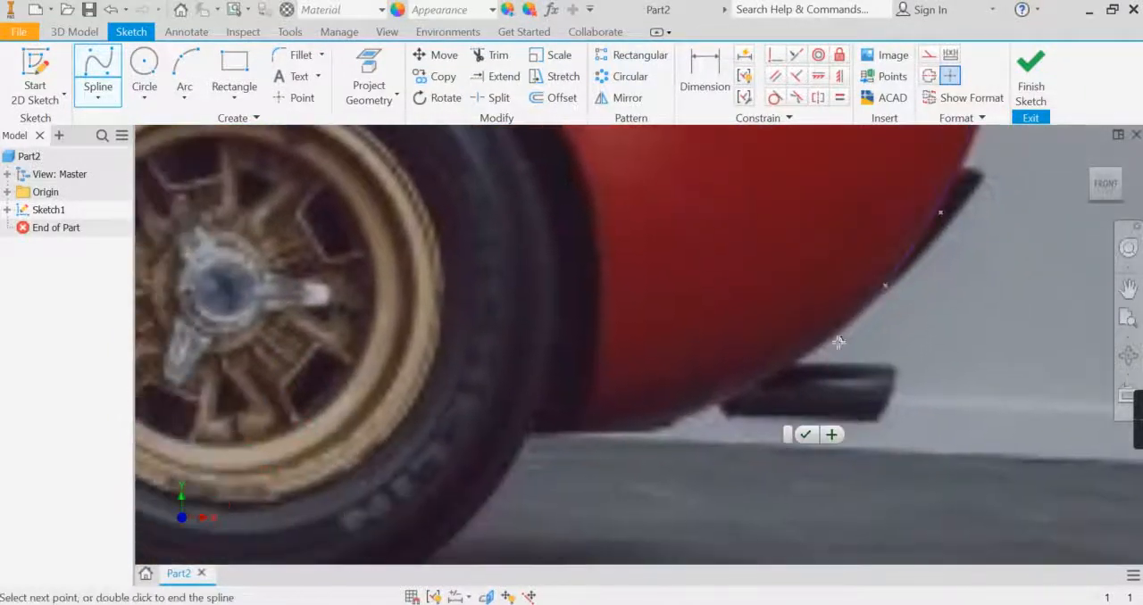
{"action": "left_click", "coordinate": [785, 365]}
{"action": "left_click", "coordinate": [707, 405]}
{"action": "left_click", "coordinate": [664, 428]}
{"action": "left_click", "coordinate": [578, 438]}
{"action": "scroll", "coordinate": [578, 440], "scroll_direction": "down", "scroll_amount": 5}
{"action": "middle_click_drag", "start_coordinate": [579, 439], "coordinate": [843, 409]}
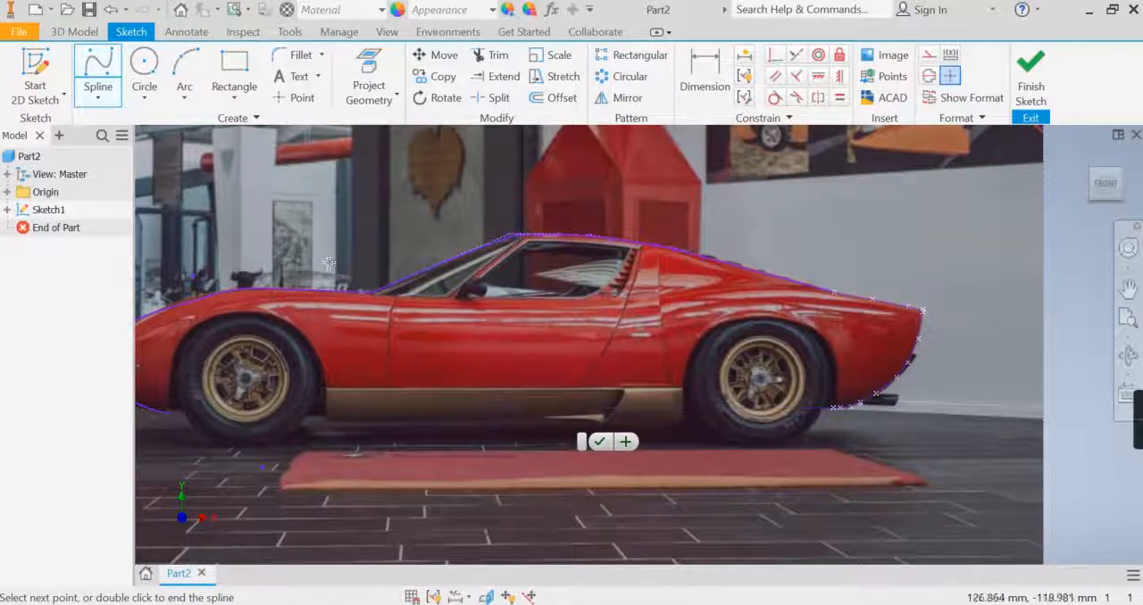
{"action": "key", "text": "Escape"}
- Start a new spline at the end of the rear roofline and trace the rear deck toward the tail's upper corner
{"action": "left_click", "coordinate": [98, 98]}
{"action": "left_click", "coordinate": [109, 120]}
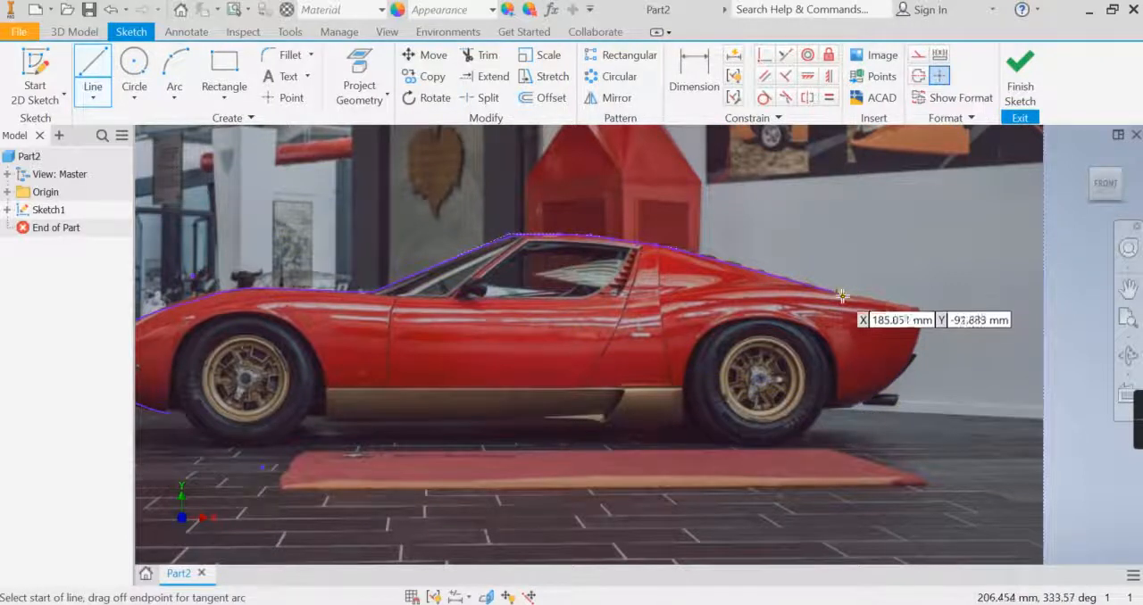
{"action": "left_click", "coordinate": [93, 98]}
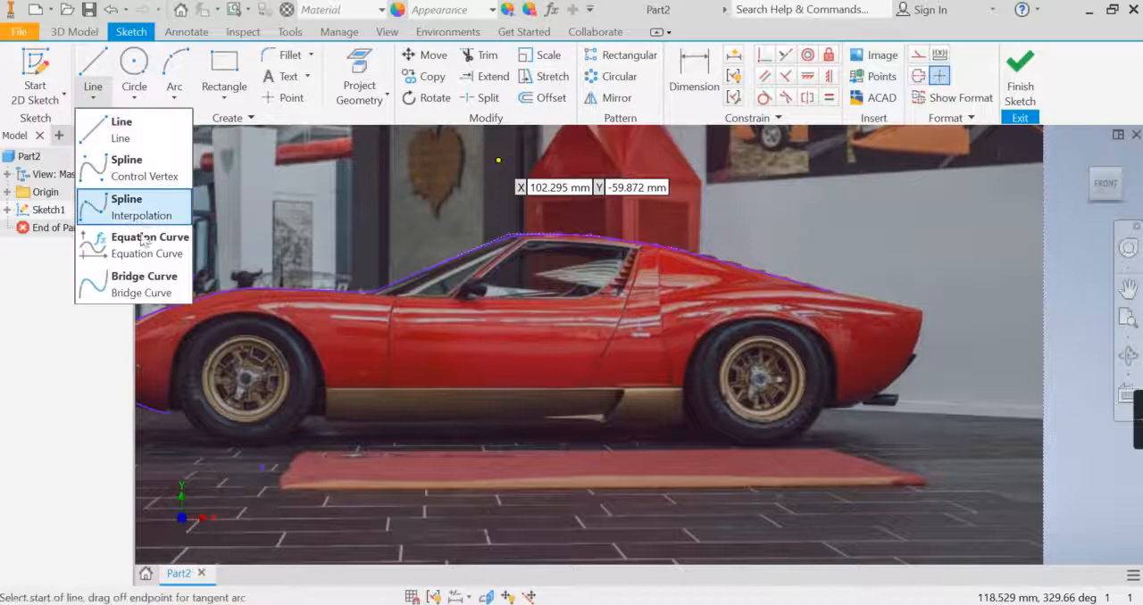
{"action": "left_click", "coordinate": [149, 171]}
{"action": "scroll", "coordinate": [931, 247], "scroll_direction": "up", "scroll_amount": 3}
{"action": "left_click", "coordinate": [778, 283]}
{"action": "scroll", "coordinate": [789, 308], "scroll_direction": "up", "scroll_amount": 5}
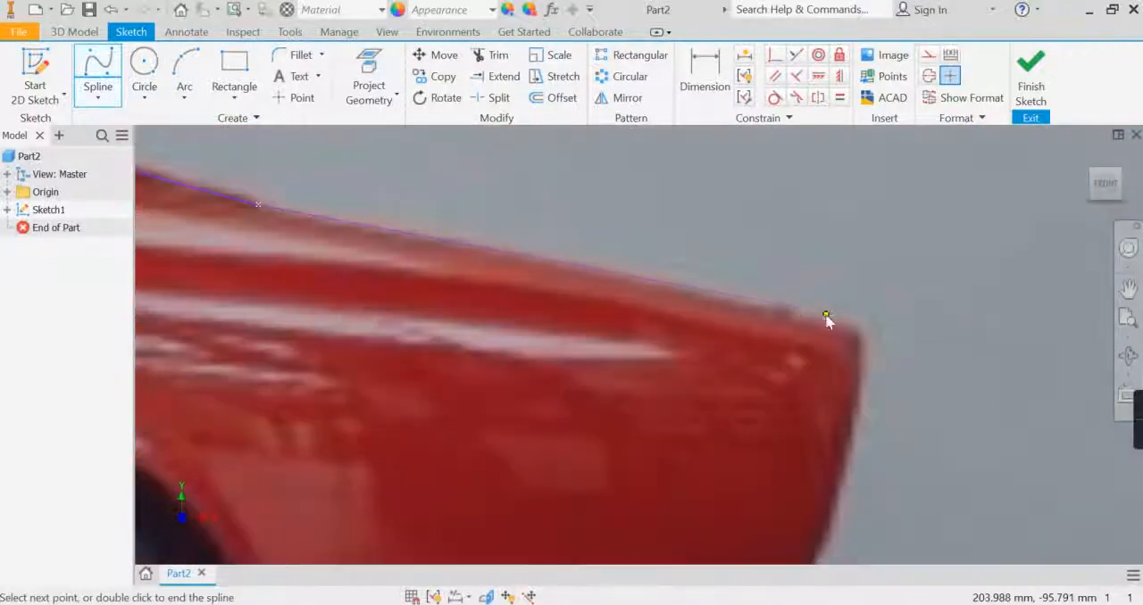
{"action": "left_click", "coordinate": [825, 314]}
- Continue the spline down the tail and around the rear bumper, ending it on the underside behind the rear wheel
{"action": "mouse_move", "coordinate": [852, 399]}
{"action": "middle_mouse_down"}
{"action": "mouse_move", "coordinate": [809, 229]}
{"action": "mouse_move", "coordinate": [795, 223]}
{"action": "middle_mouse_up"}
{"action": "left_click", "coordinate": [794, 224]}
{"action": "left_click", "coordinate": [758, 340]}
{"action": "middle_click_drag", "start_coordinate": [781, 400], "coordinate": [895, 170]}
{"action": "left_click", "coordinate": [790, 280]}
{"action": "left_click", "coordinate": [721, 351]}
{"action": "left_click", "coordinate": [607, 430]}
{"action": "left_click", "coordinate": [487, 496]}
{"action": "left_click", "coordinate": [382, 525]}
{"action": "double_click", "coordinate": [313, 523]}
- Close the car outline with a straight line about 161 mm long along the underside, from behind the rear wheel to the front spline's lower end
{"action": "scroll", "coordinate": [457, 425], "scroll_direction": "down", "scroll_amount": 5}
{"action": "middle_click_drag", "start_coordinate": [457, 424], "coordinate": [796, 399]}
{"action": "left_click", "coordinate": [98, 98]}
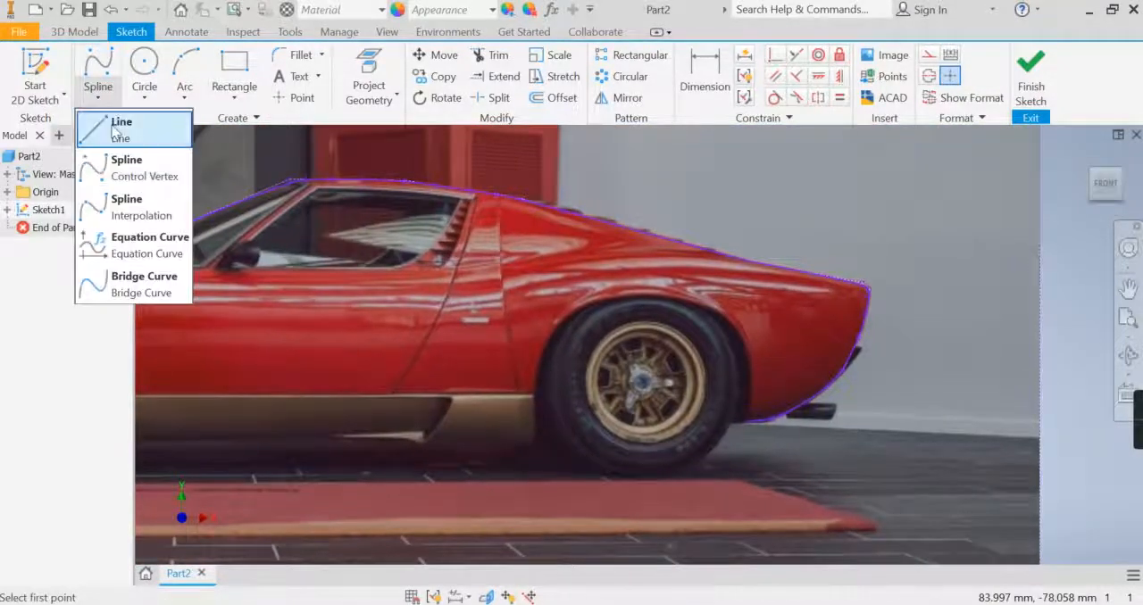
{"action": "left_click", "coordinate": [129, 121]}
{"action": "middle_click_drag", "start_coordinate": [700, 416], "coordinate": [790, 416]}
{"action": "left_click", "coordinate": [831, 422]}
{"action": "key", "text": "Escape"}
{"action": "key", "text": "l"}
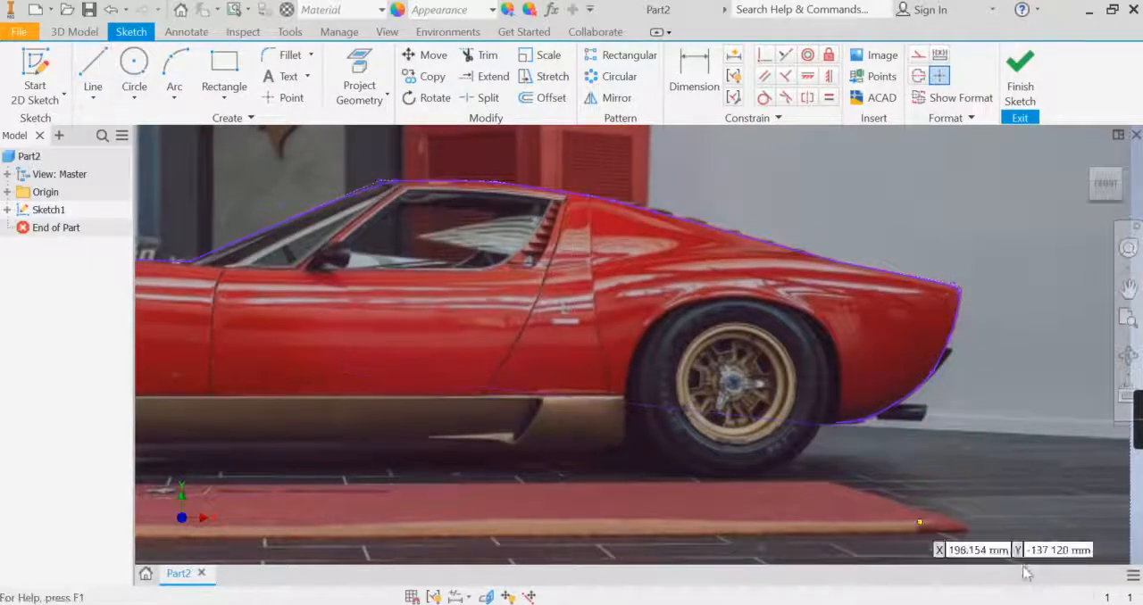
{"action": "left_click", "coordinate": [833, 421]}
{"action": "middle_click_drag", "start_coordinate": [664, 449], "coordinate": [979, 441]}
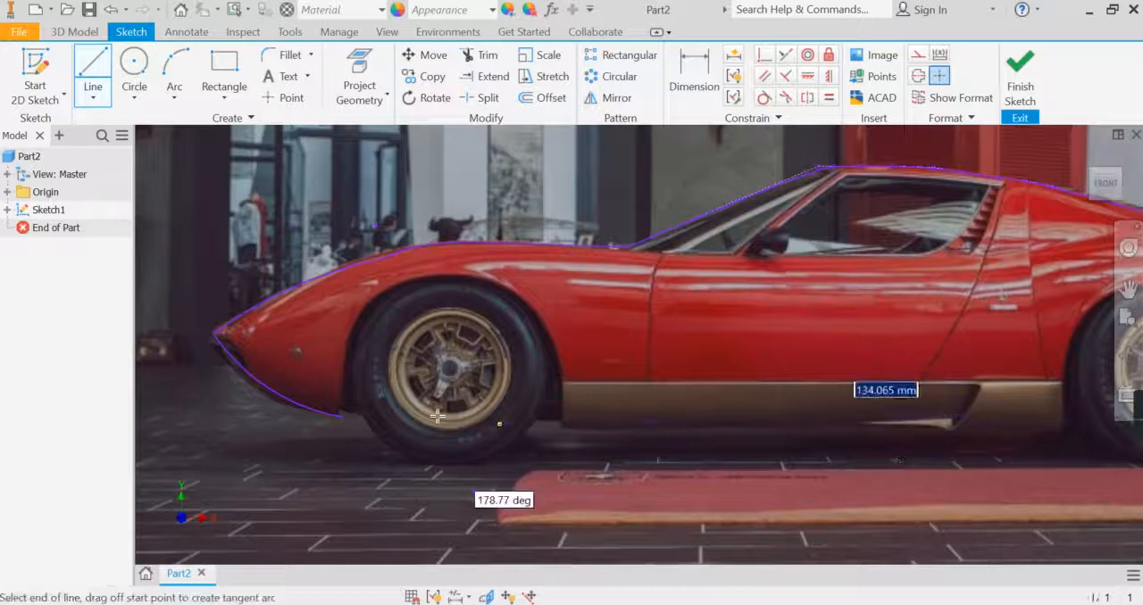
{"action": "left_click", "coordinate": [342, 418]}
{"action": "scroll", "coordinate": [518, 467], "scroll_direction": "down", "scroll_amount": 5}
{"action": "scroll", "coordinate": [581, 464], "scroll_direction": "up", "scroll_amount": 3}
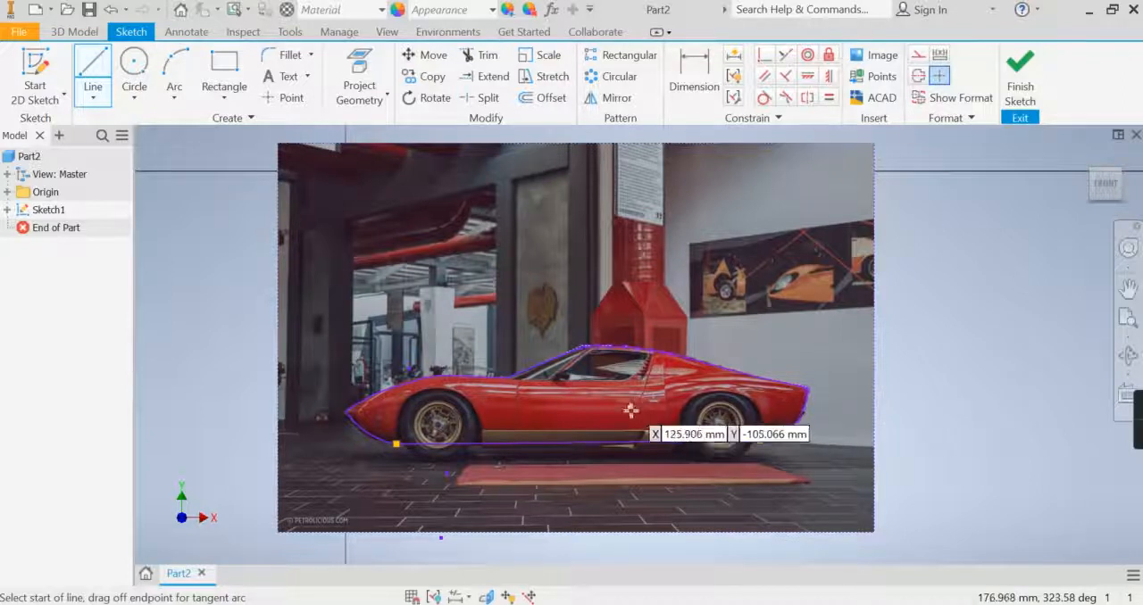
- Try extruding the closed car profile from the finished sketch, and undo the extrusion
{"action": "left_click", "coordinate": [1019, 94]}
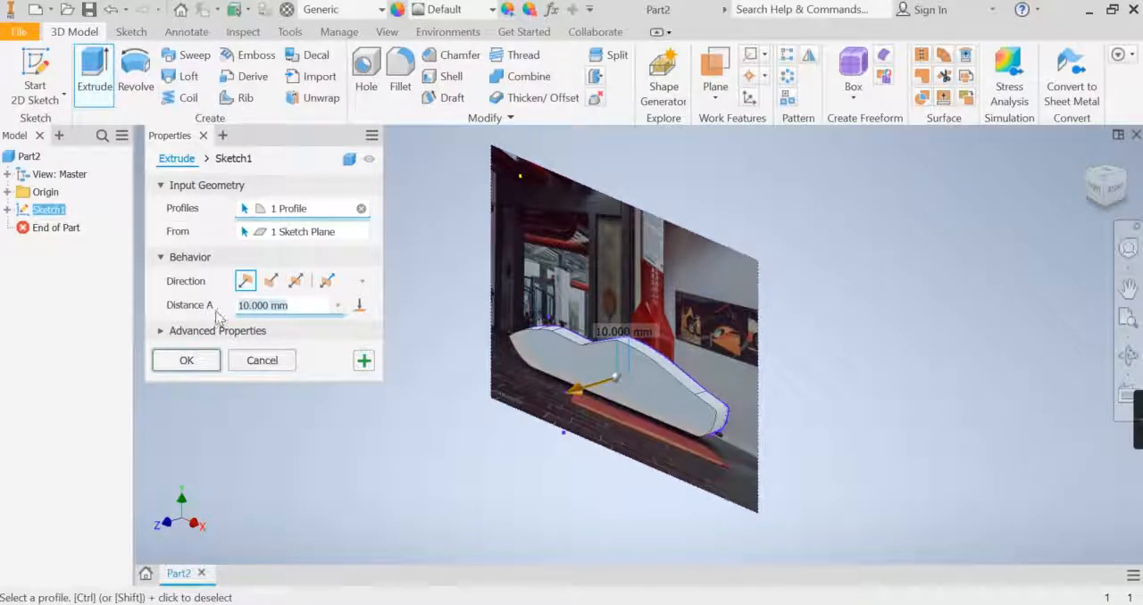
{"action": "mouse_move", "coordinate": [596, 359]}
{"action": "middle_mouse_down", "text": "shift"}
{"action": "mouse_move", "coordinate": [616, 355]}
{"action": "mouse_move", "coordinate": [585, 359]}
{"action": "middle_mouse_up", "text": "shift"}
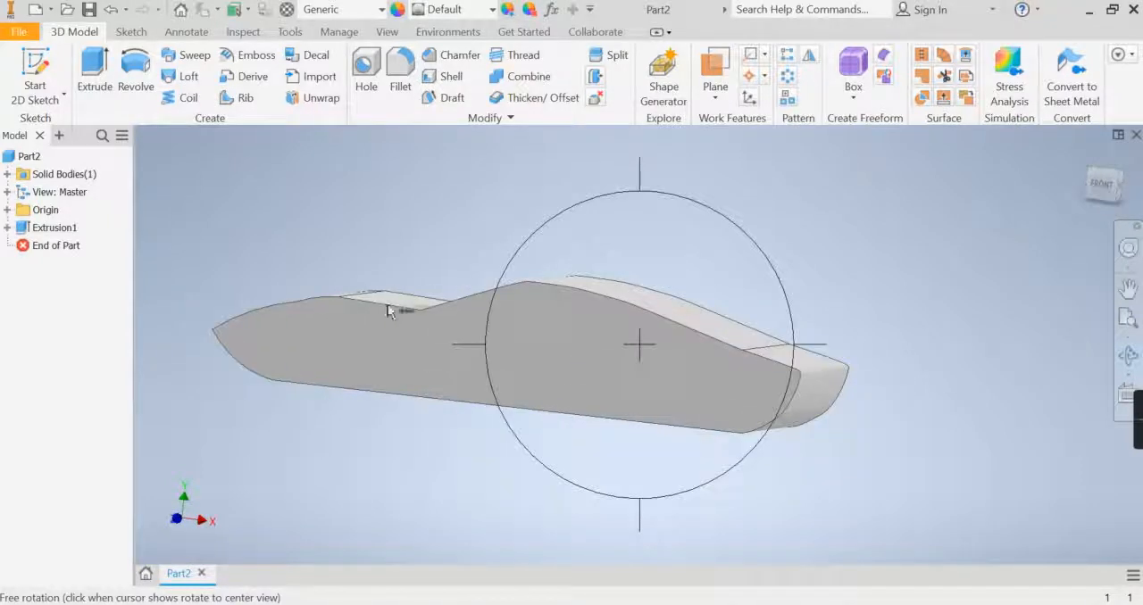
{"action": "left_click", "coordinate": [112, 9]}
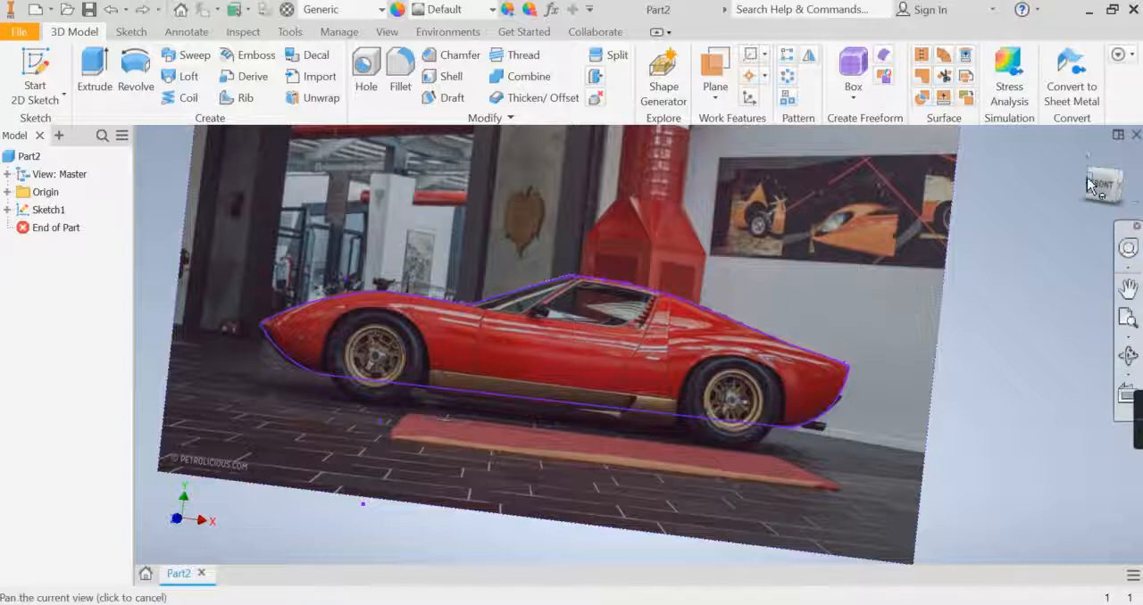
- Trace the side window as a closed outline inside the car profile and finish the sketch
{"action": "left_click", "coordinate": [1096, 185]}
{"action": "scroll", "coordinate": [639, 367], "scroll_direction": "up", "scroll_amount": 6}
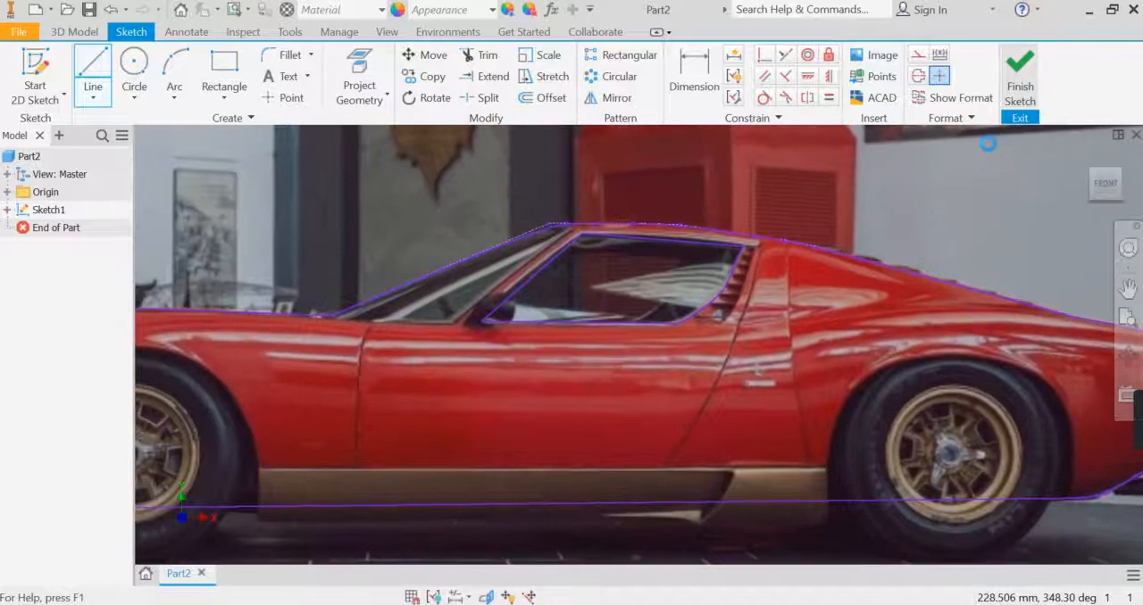
{"action": "left_click", "coordinate": [1021, 78]}
- Extrude the car body profile by 60 mm, leaving the side window area open
{"action": "scroll", "coordinate": [877, 325], "scroll_direction": "down", "scroll_amount": 3}
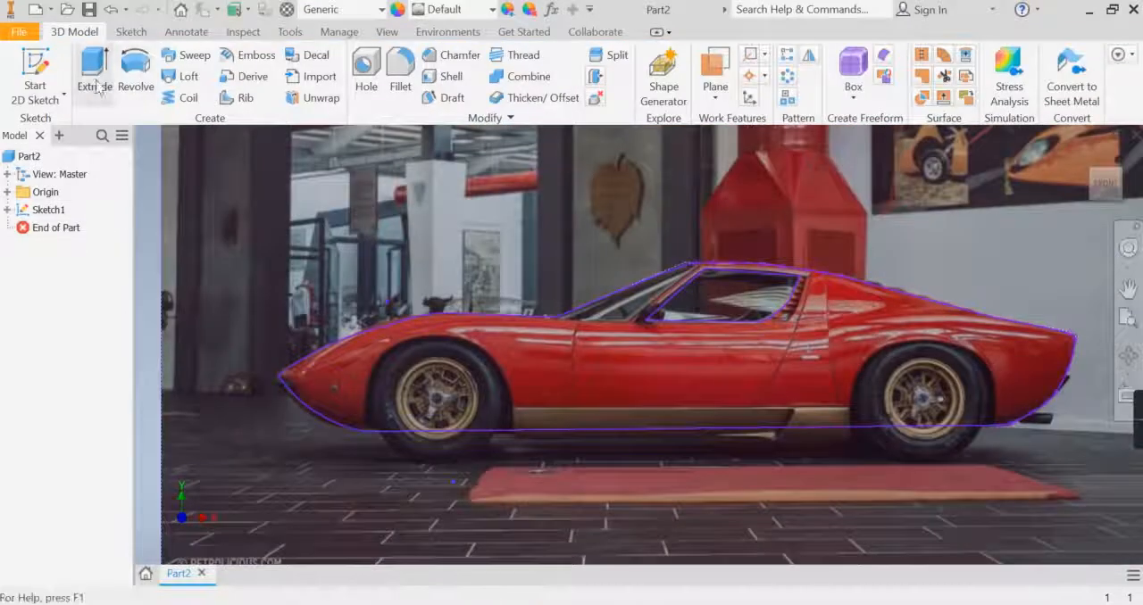
{"action": "left_click", "coordinate": [889, 374]}
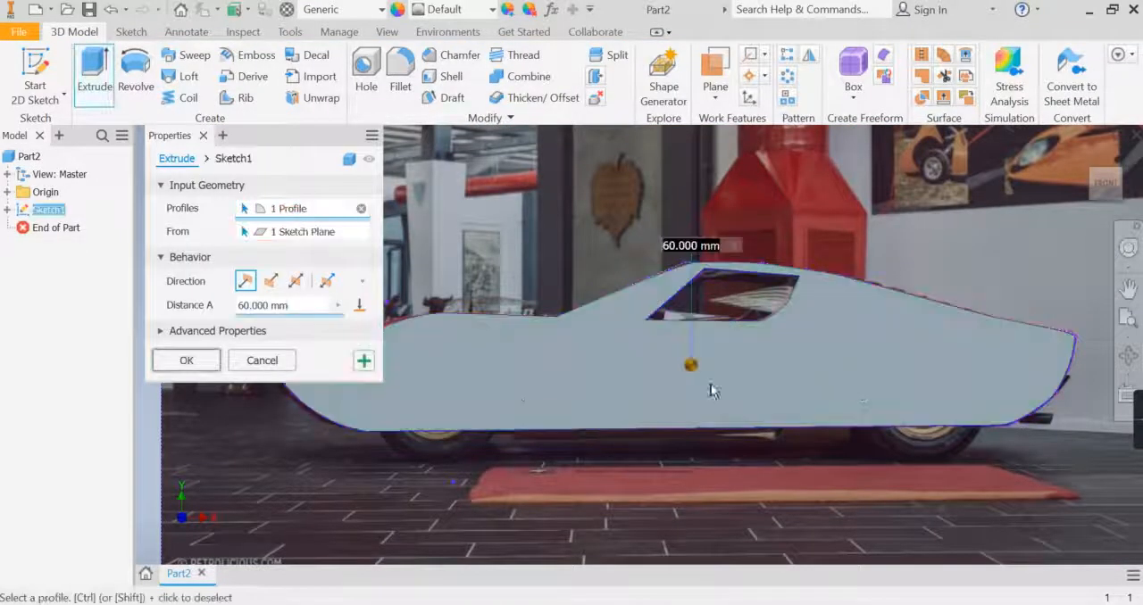